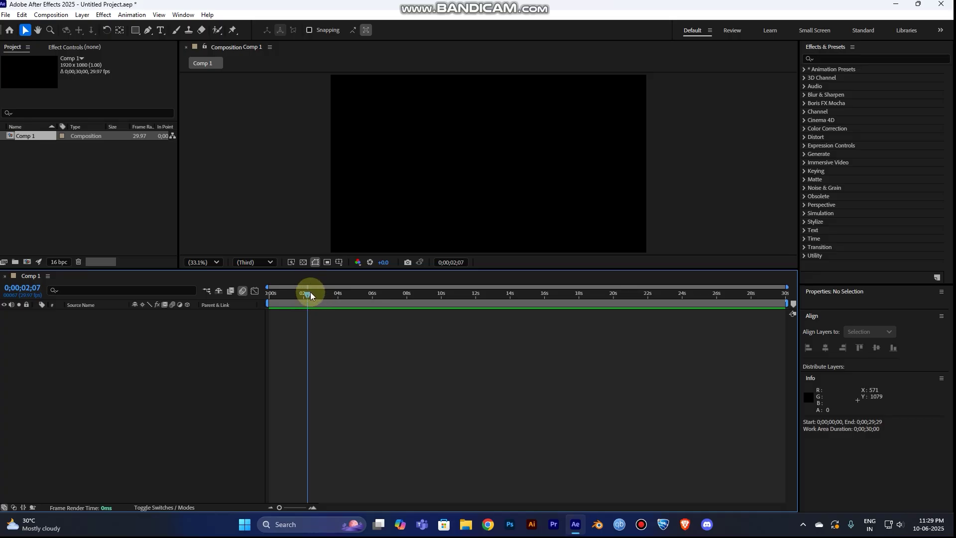
Drag Comp 1's current time back to 0;00;00;04, near the start
drag(310, 292, 270, 306)
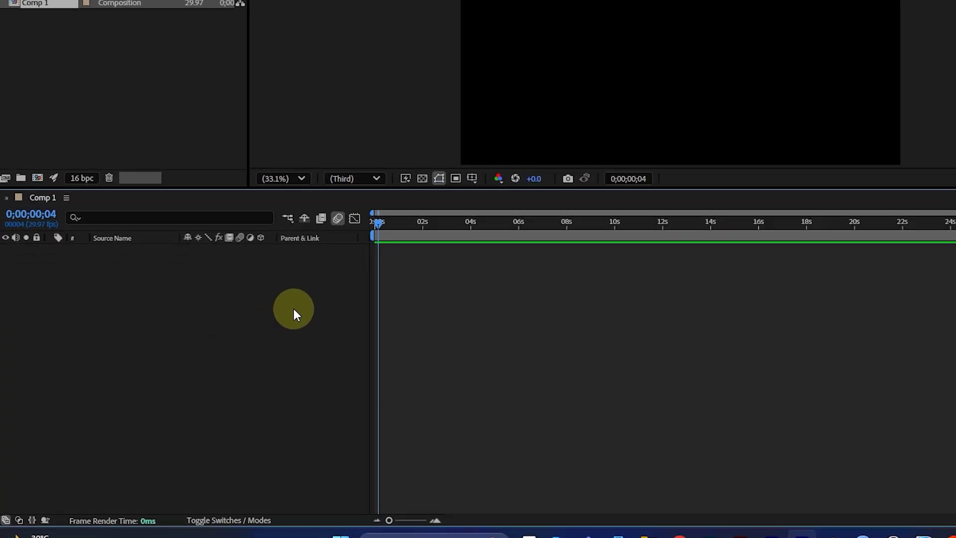
Add a new text layer reading 'TEXT ANIMATION' in white bold capitals
right_click(211, 355)
mouse_move(469, 250)
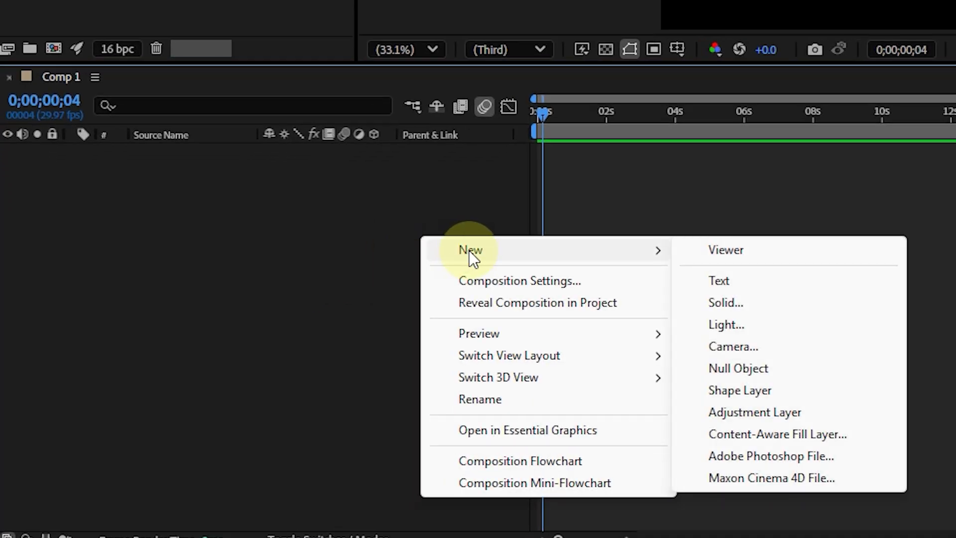
click(745, 286)
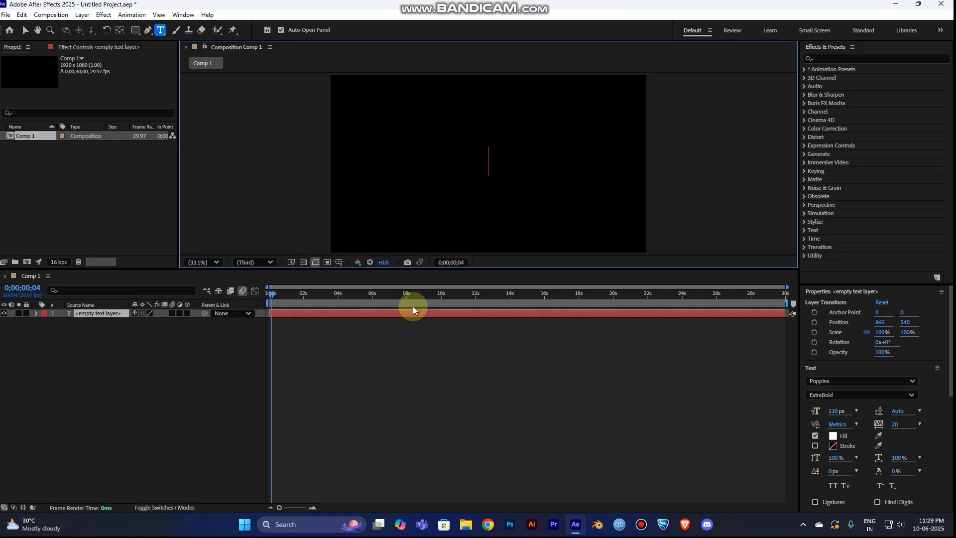
key(shift)
text(T)
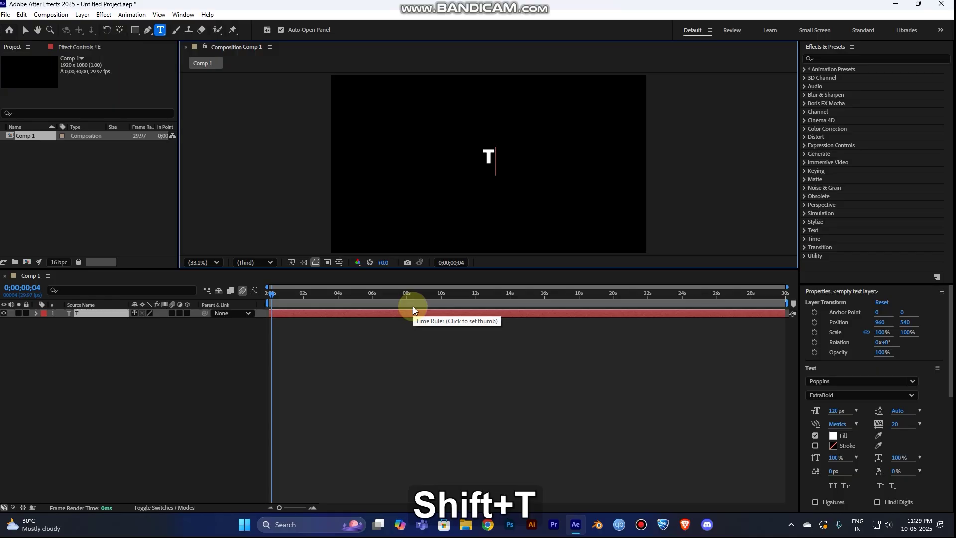
text(EXT )
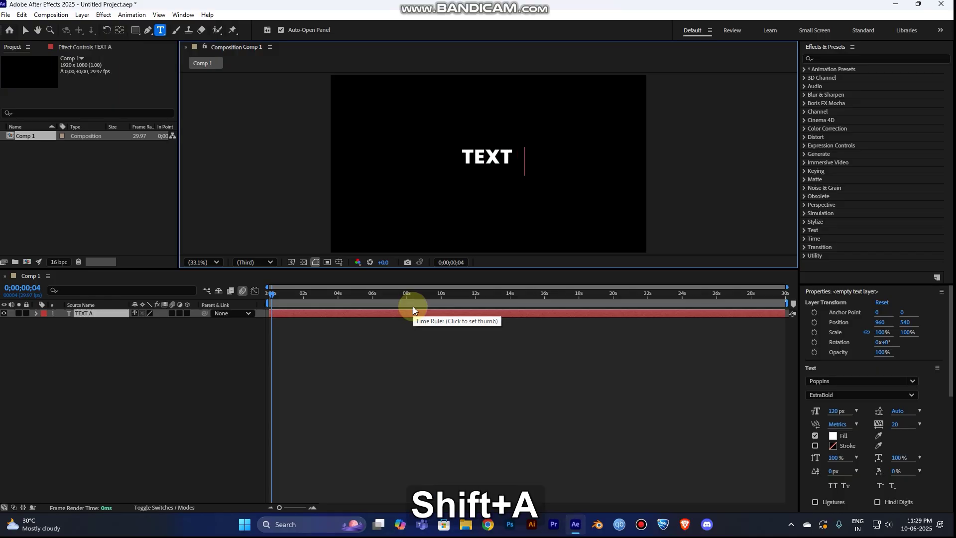
text(ANIMATION)
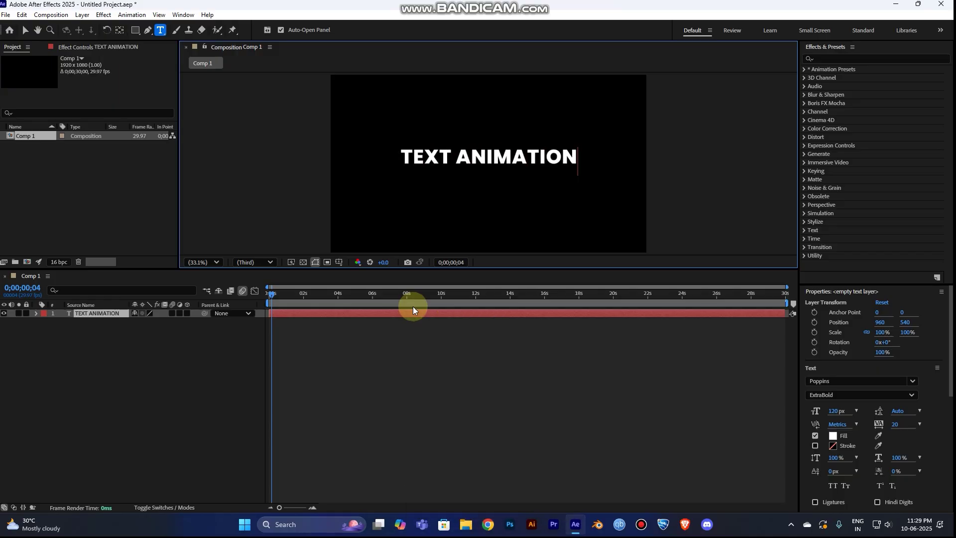
click(26, 30)
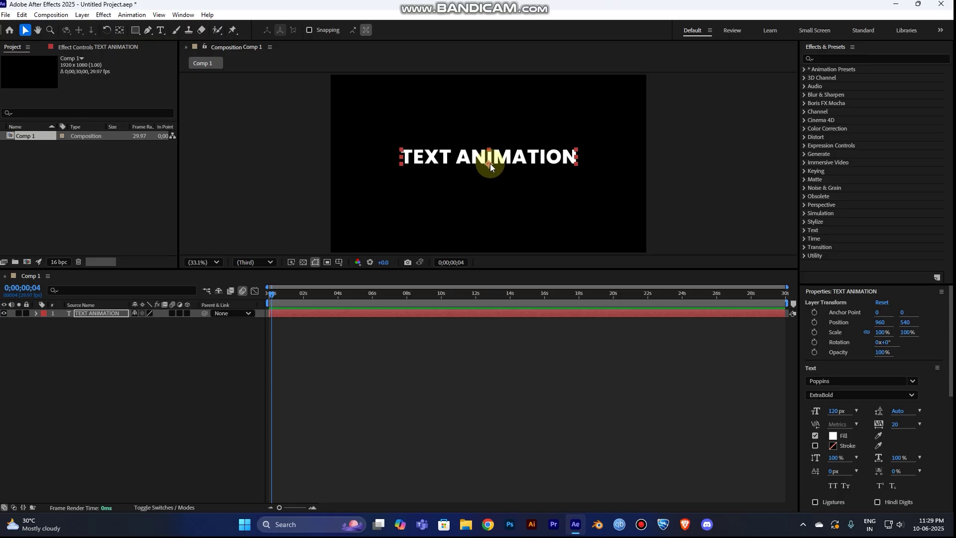
Centre the title's anchor point on the text and position the layer at 960, 540
click(120, 30)
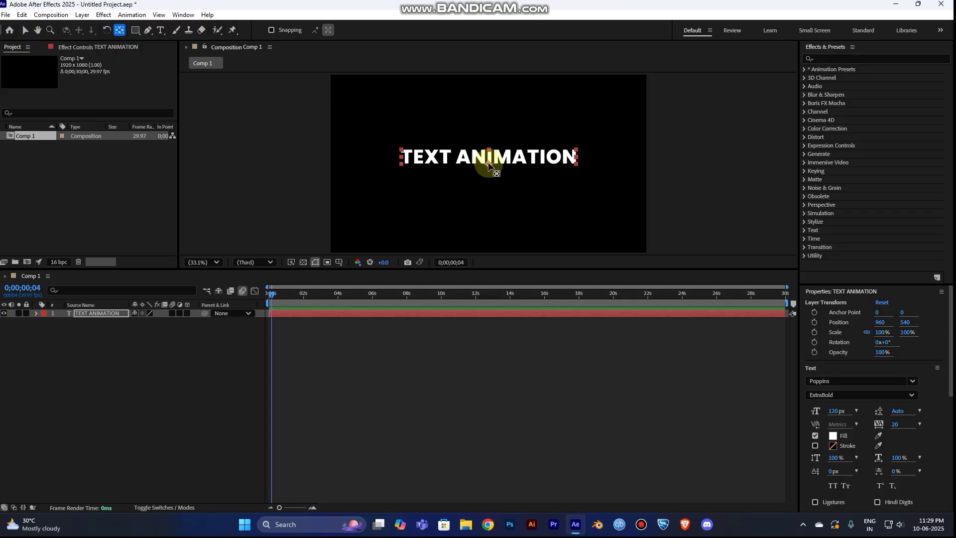
key(ctrl)
key(ctrl)
drag(488, 165, 489, 159)
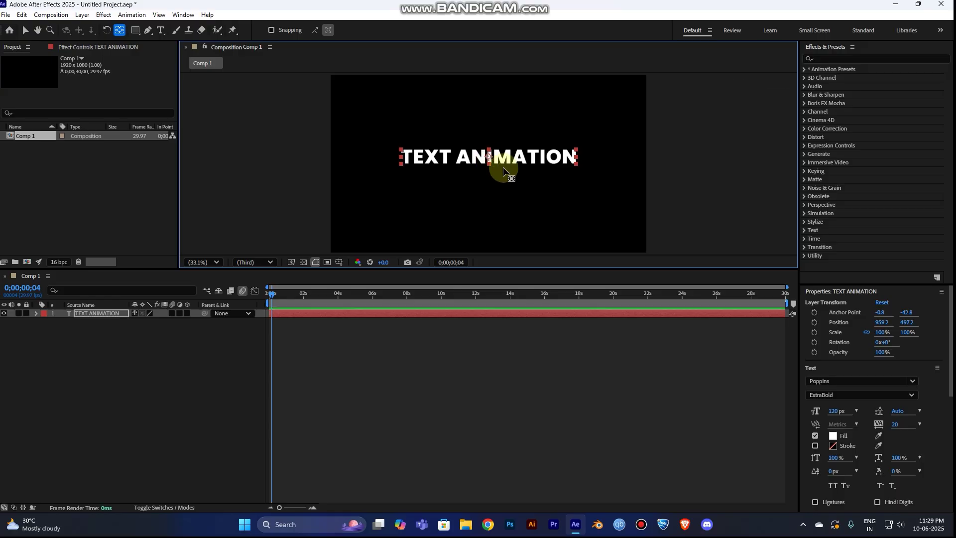
key(ctrl+z)
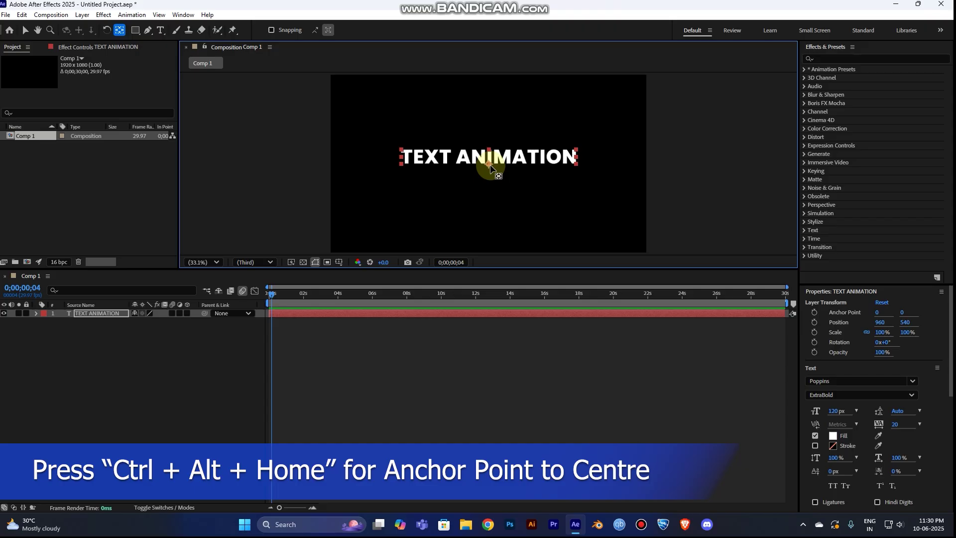
key(ctrl+alt+Home)
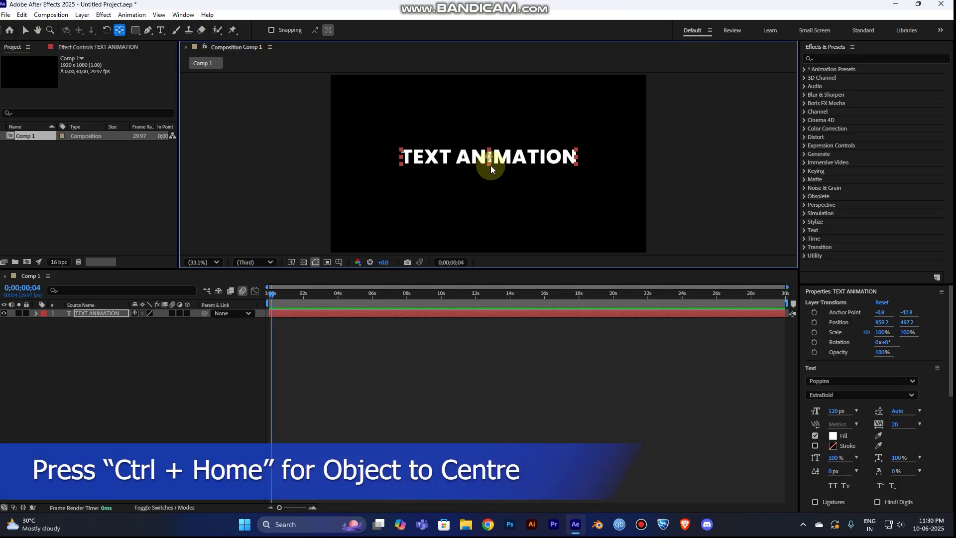
key(ctrl+Home)
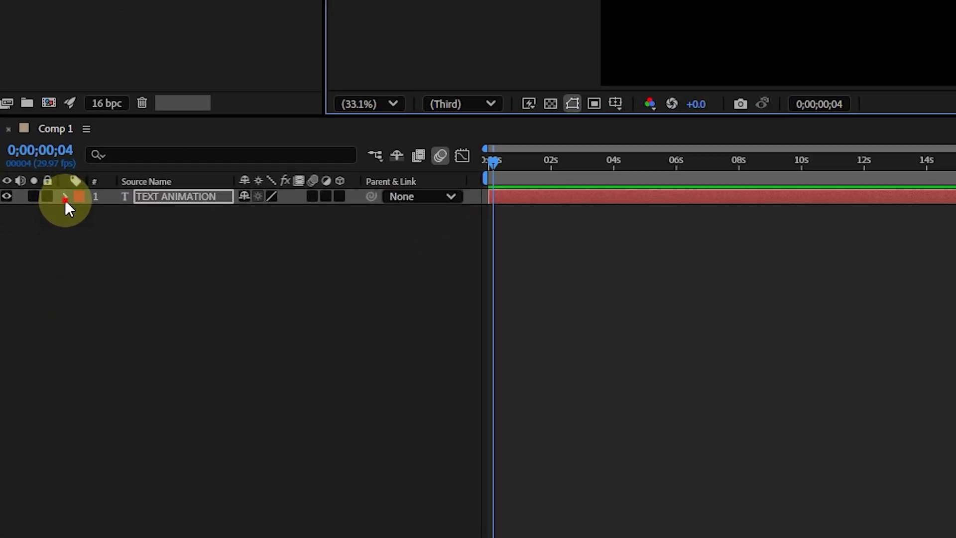
Add Scale, Anchor Point and Opacity properties to the title's Animator 1
click(36, 314)
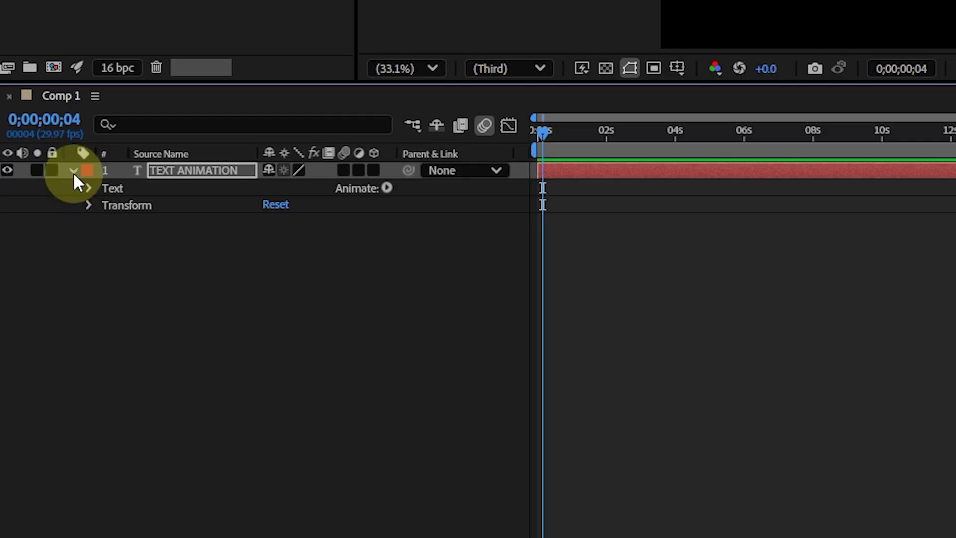
click(387, 189)
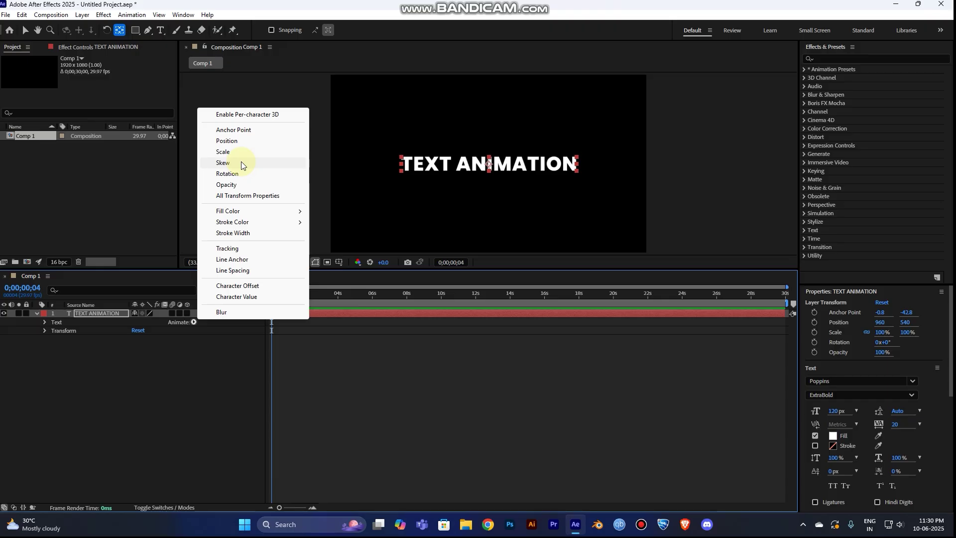
click(236, 150)
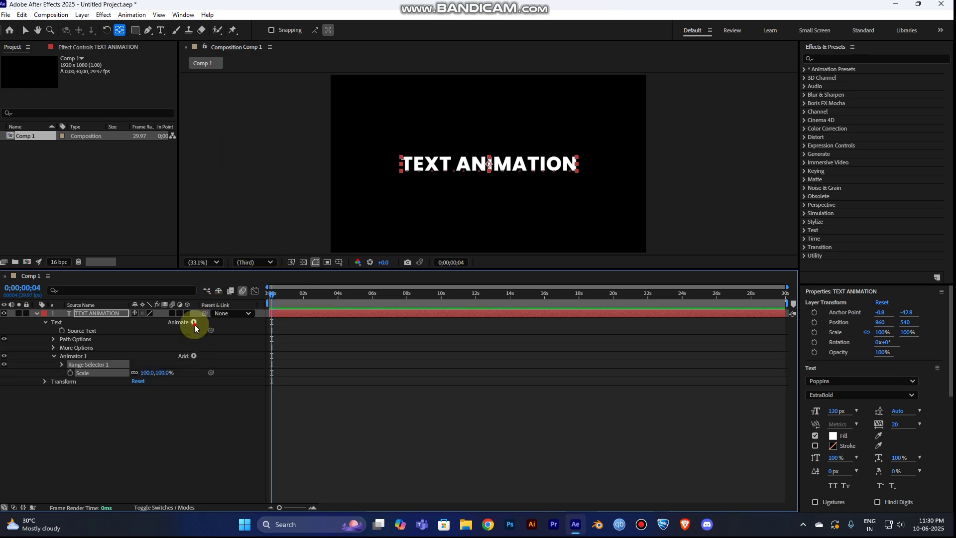
click(194, 324)
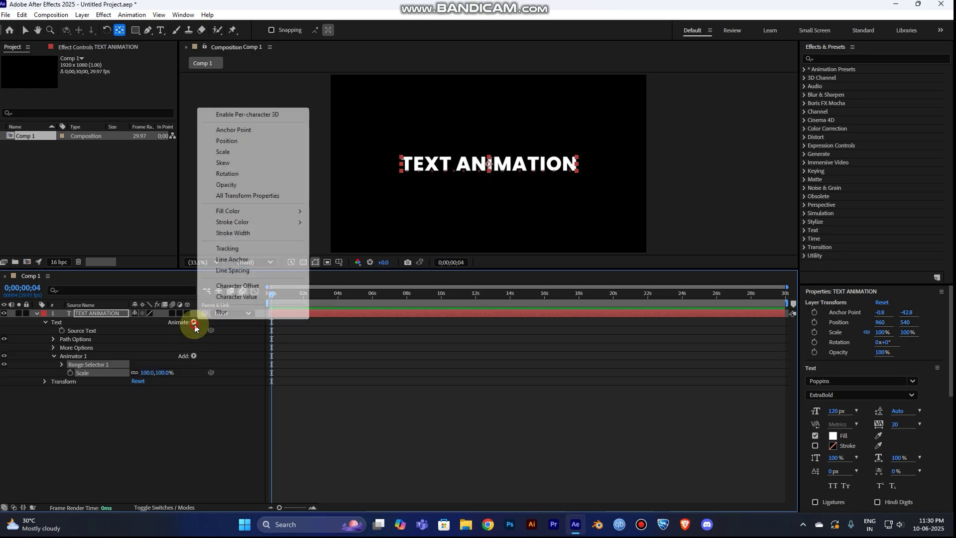
click(252, 131)
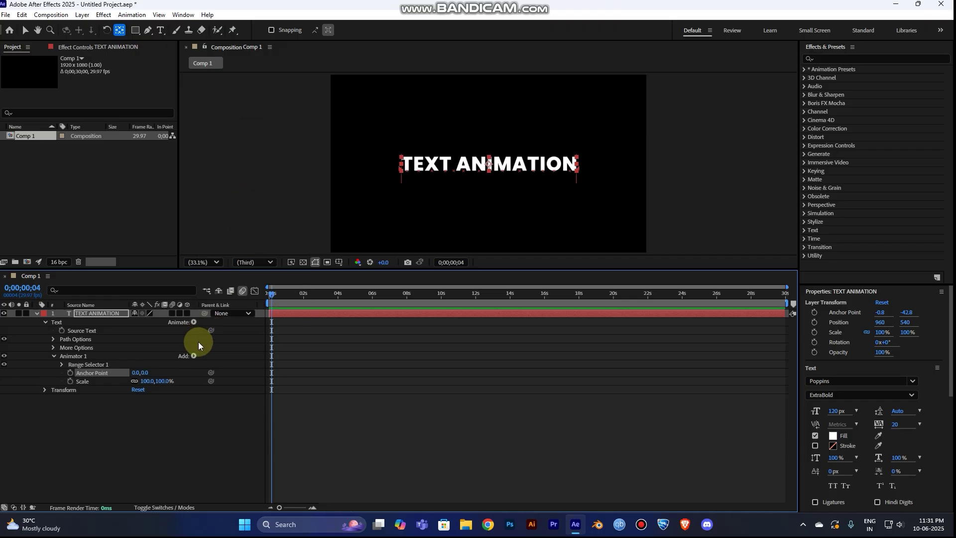
click(193, 322)
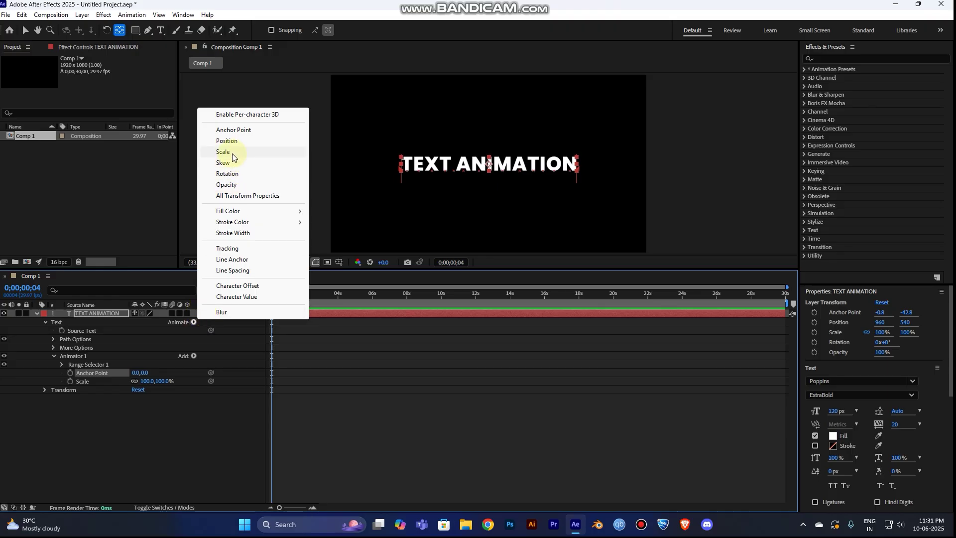
click(239, 185)
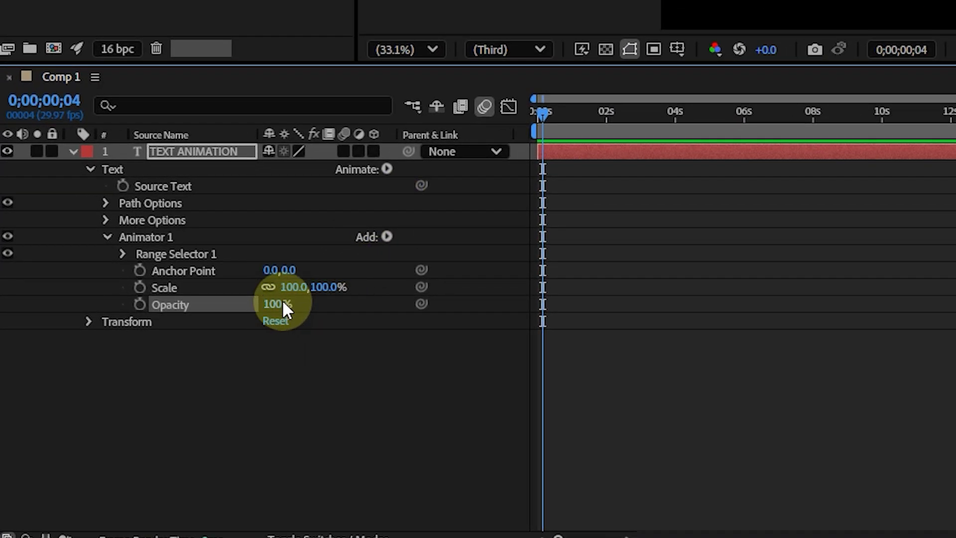
Set the animator's Scale to 0.0,0.0% and Opacity to 0%, hiding the text
click(291, 288)
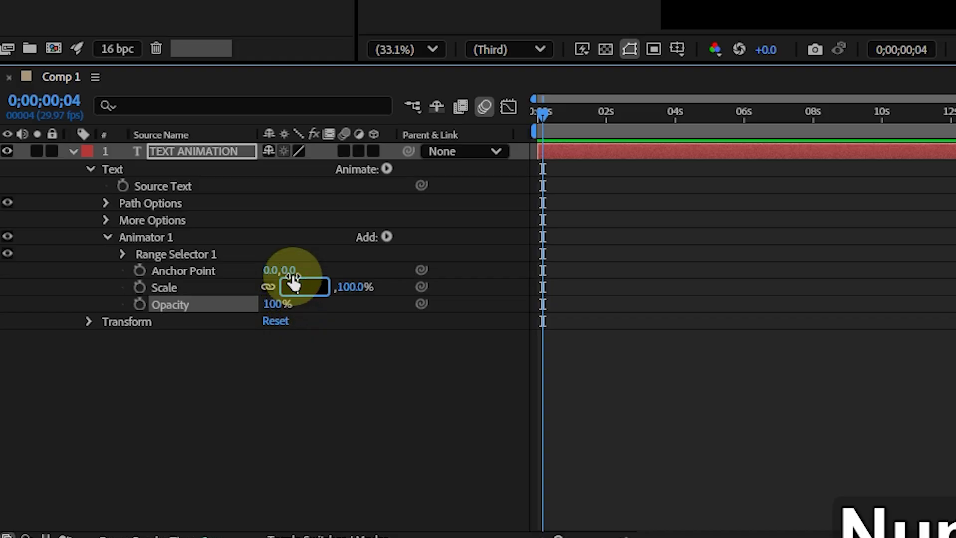
text(0.0,0.0)
key(Return)
click(273, 304)
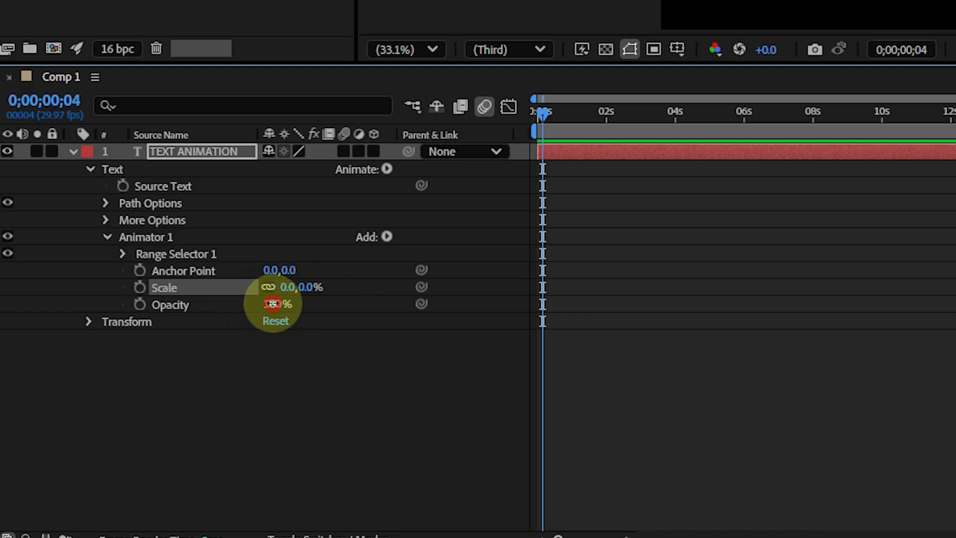
text(0)
key(Return)
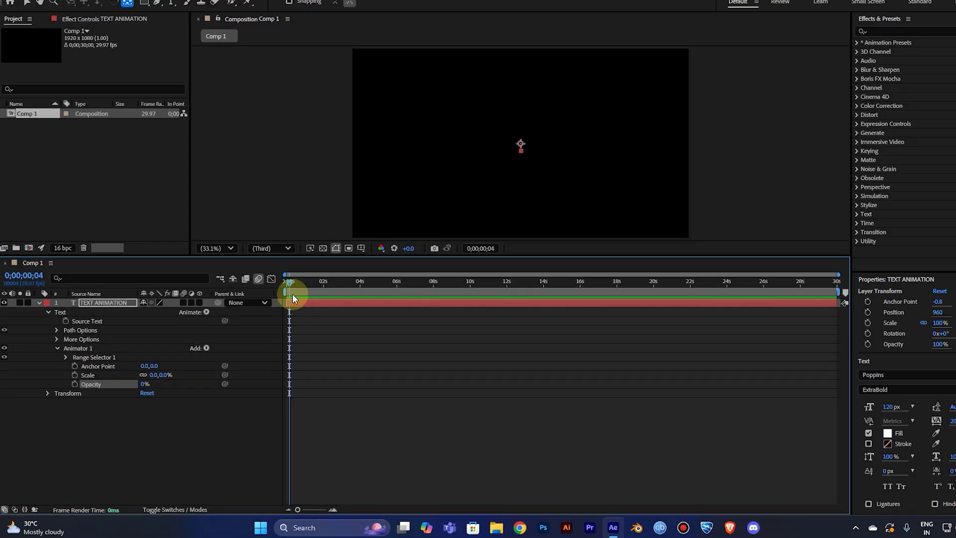
Reveal Range Selector 1 and test Offset values of 100% and 42%
click(287, 282)
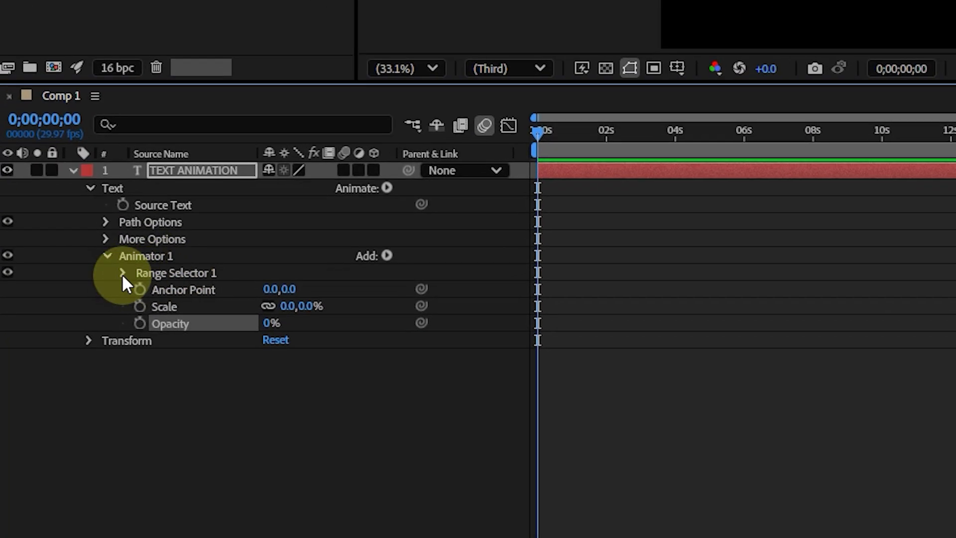
click(122, 273)
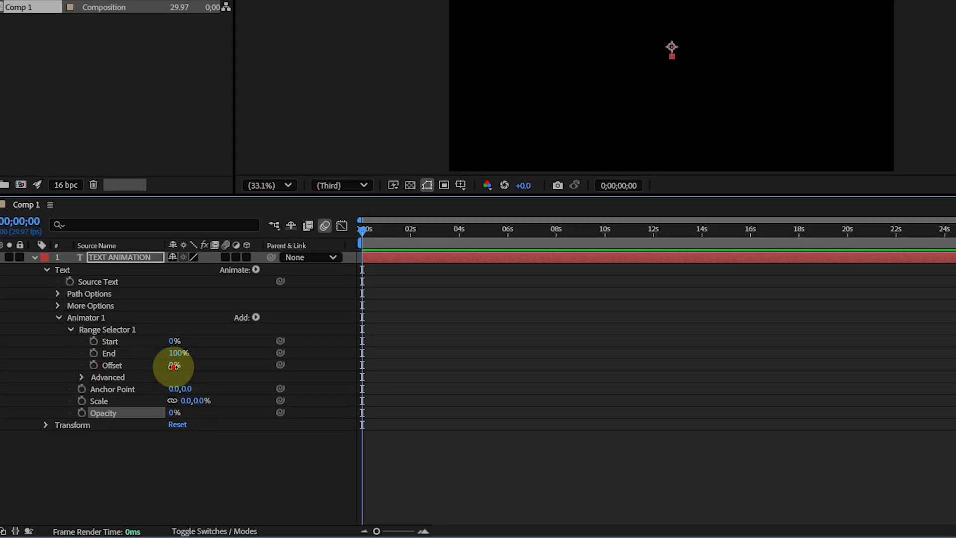
drag(173, 366, 244, 369)
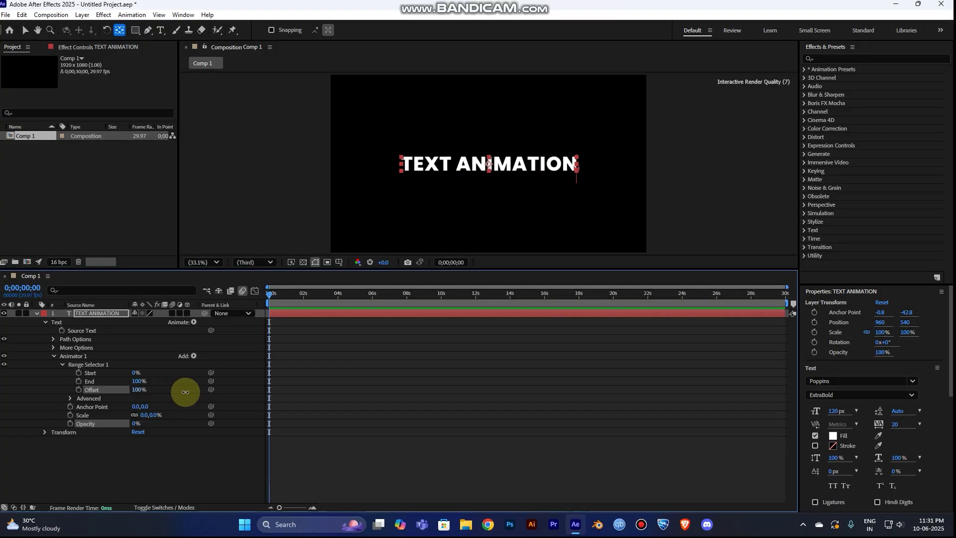
drag(185, 392, 159, 395)
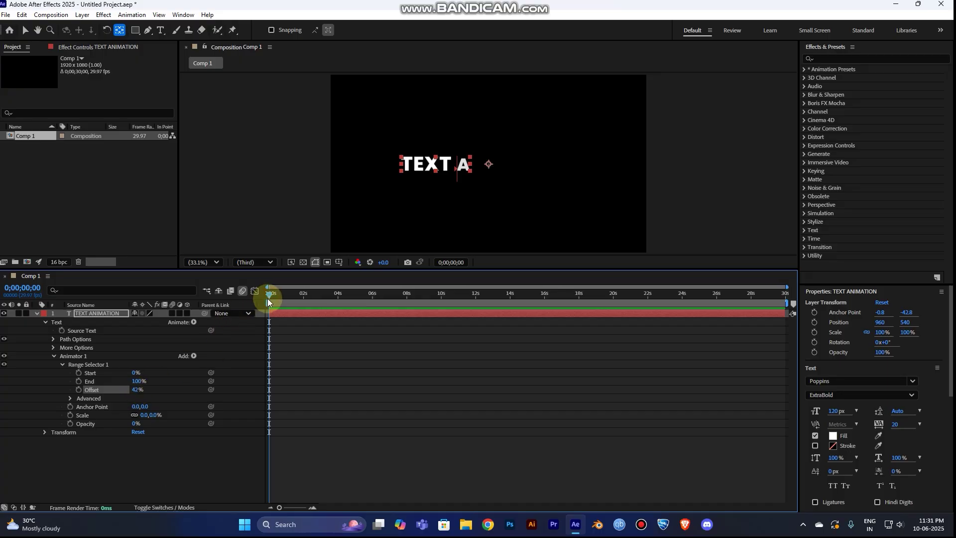
mouse_move(268, 298)
mouse_down()
mouse_move(281, 295)
mouse_move(265, 298)
mouse_up()
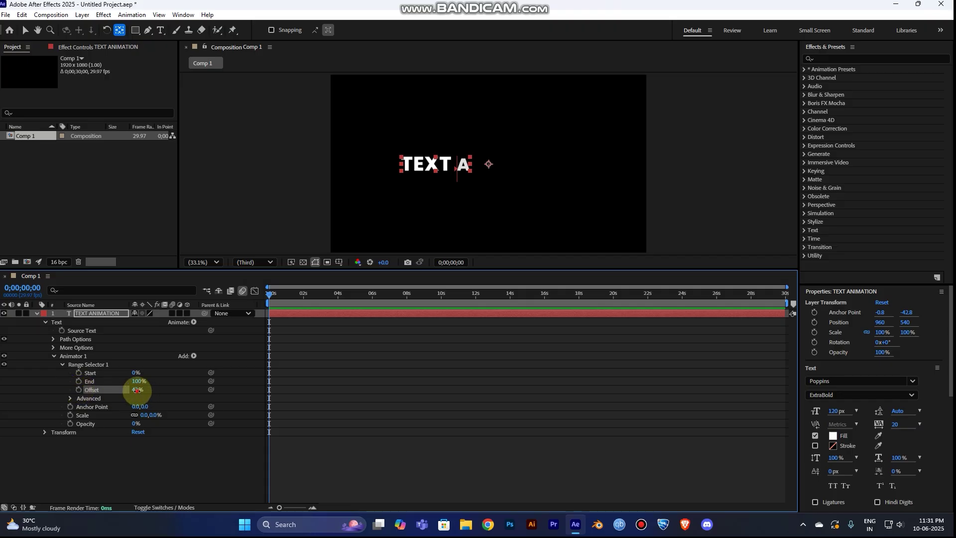
Keyframe Range Selector Offset at -100% at the start of the composition
click(138, 390)
click(79, 390)
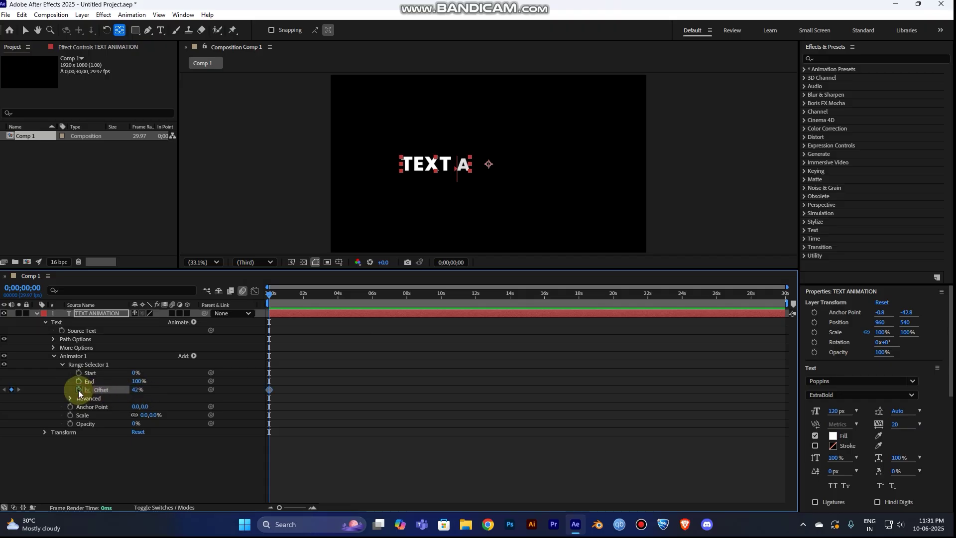
click(136, 389)
text(-1)
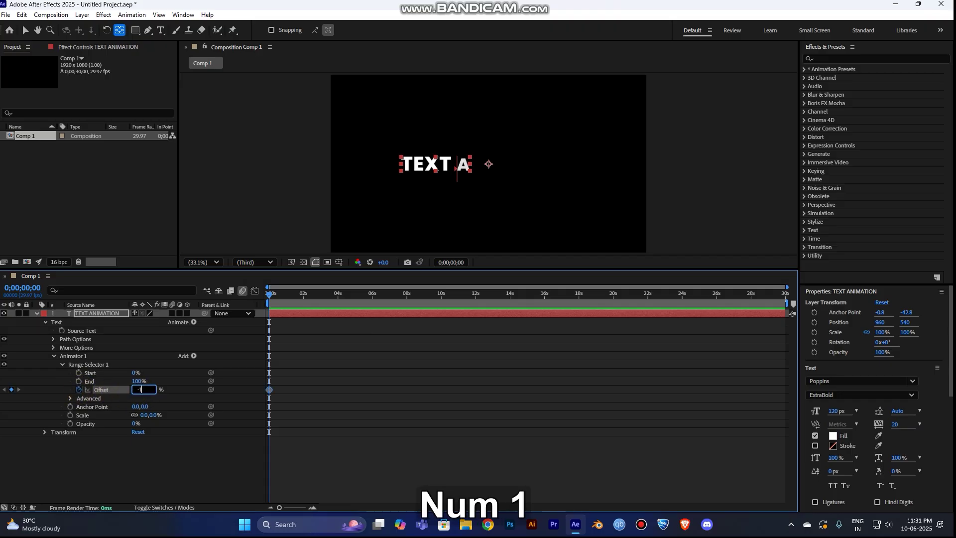
text(00)
key(Return)
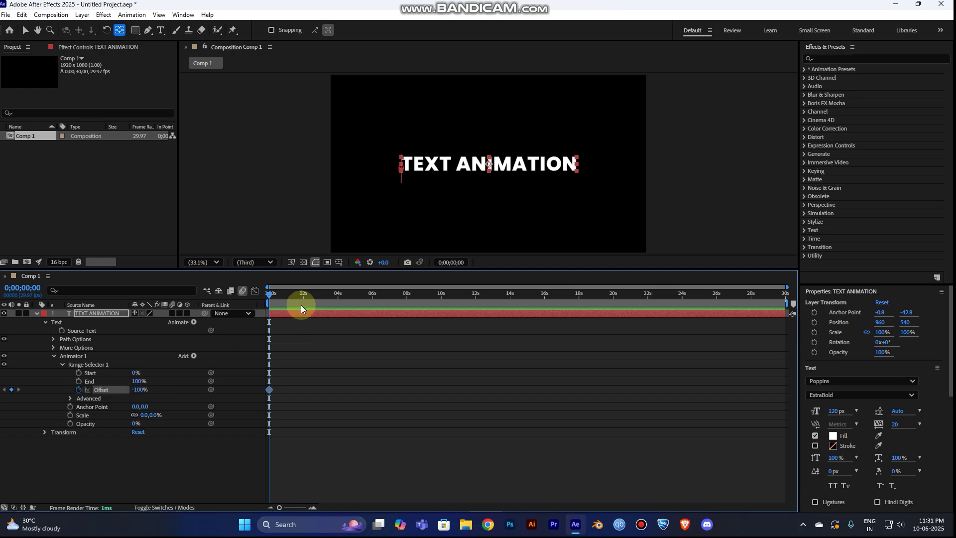
Set an Offset keyframe of 100% at about two seconds and preview the reveal
drag(300, 297, 303, 296)
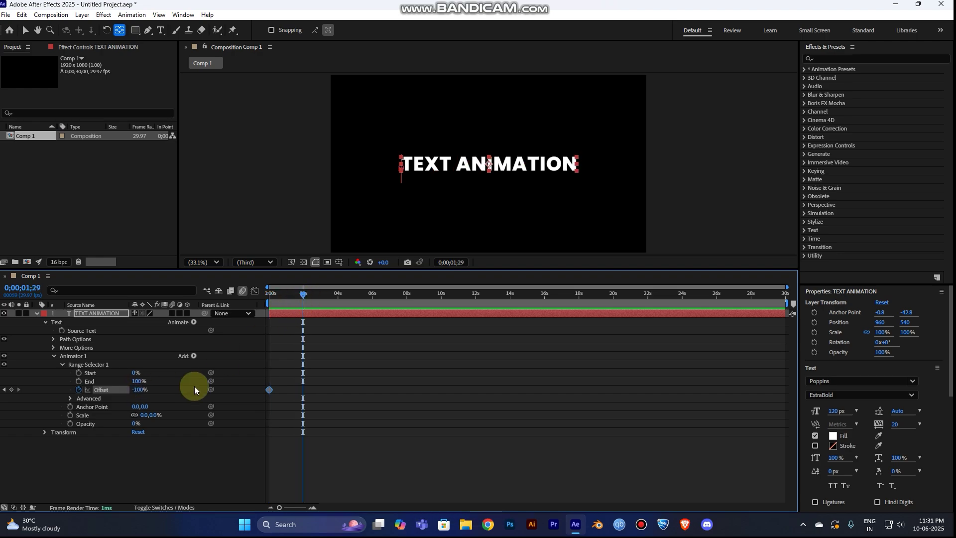
click(139, 392)
text(100)
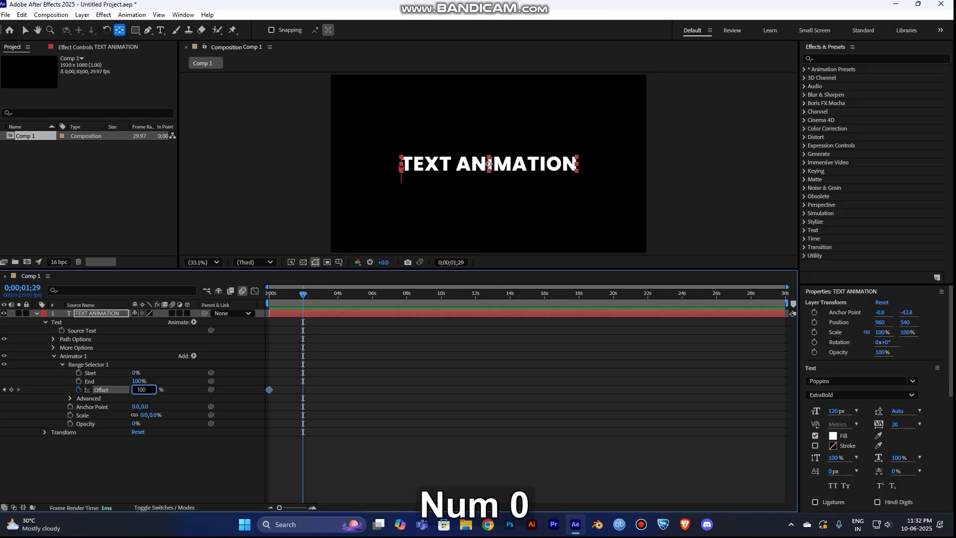
key(Return)
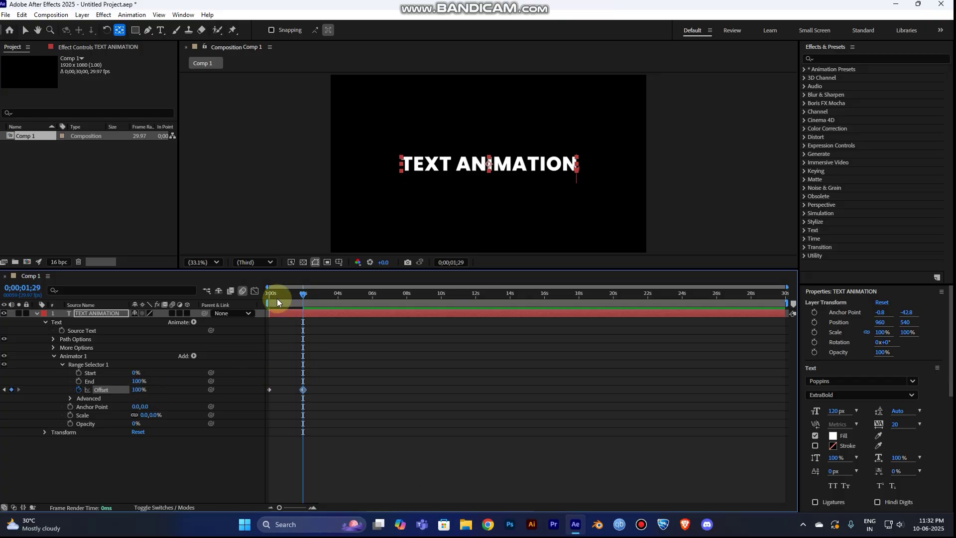
drag(276, 295, 260, 300)
key(space)
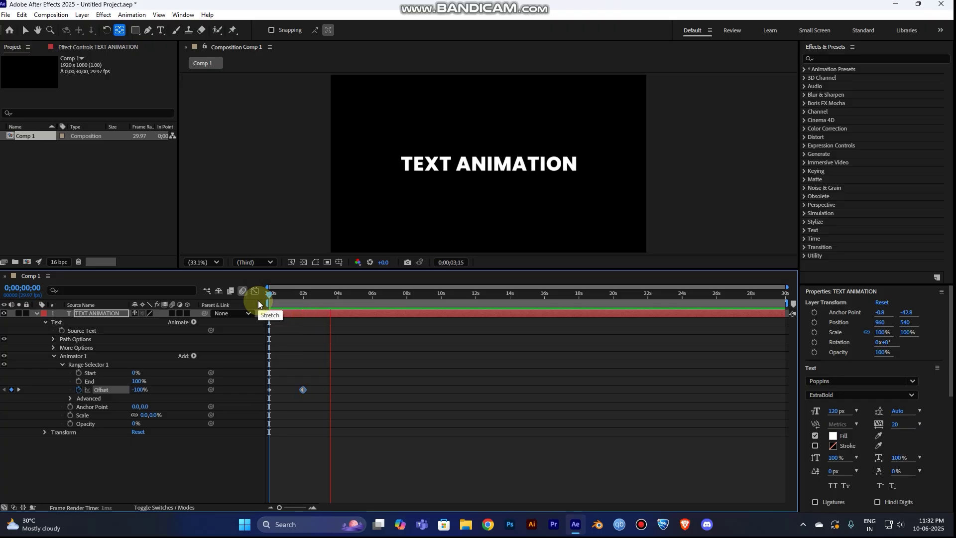
click(282, 298)
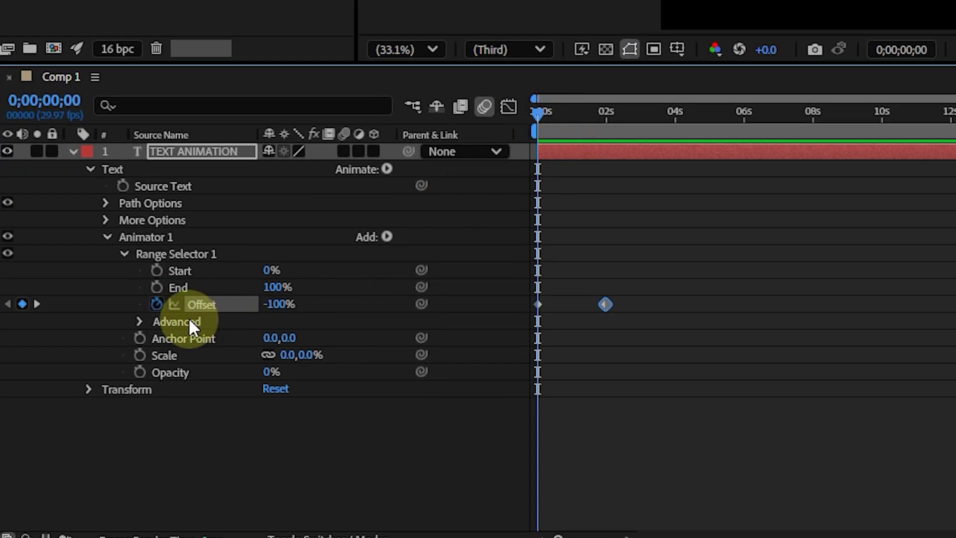
Change Range Selector 1's Advanced Shape to Ramp Up and preview the letters growing in
click(139, 322)
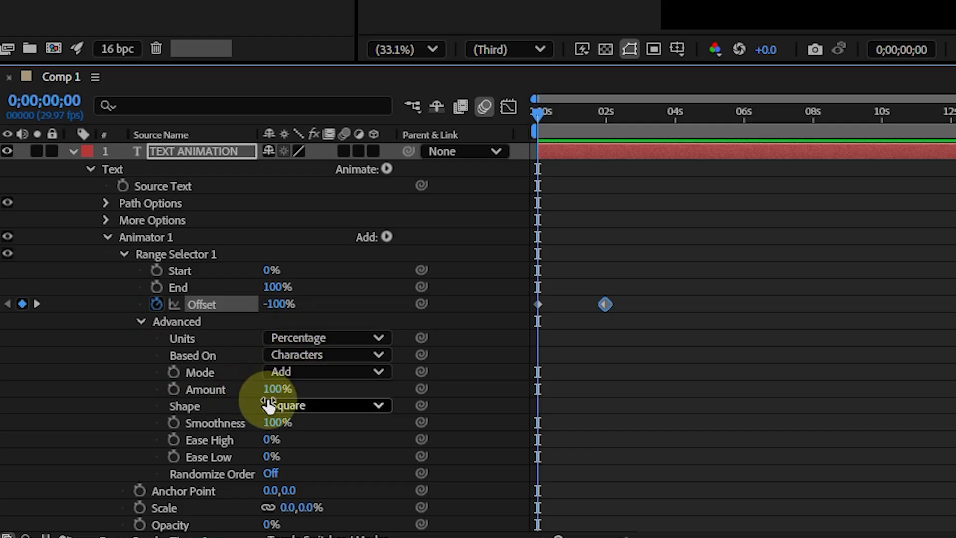
click(307, 408)
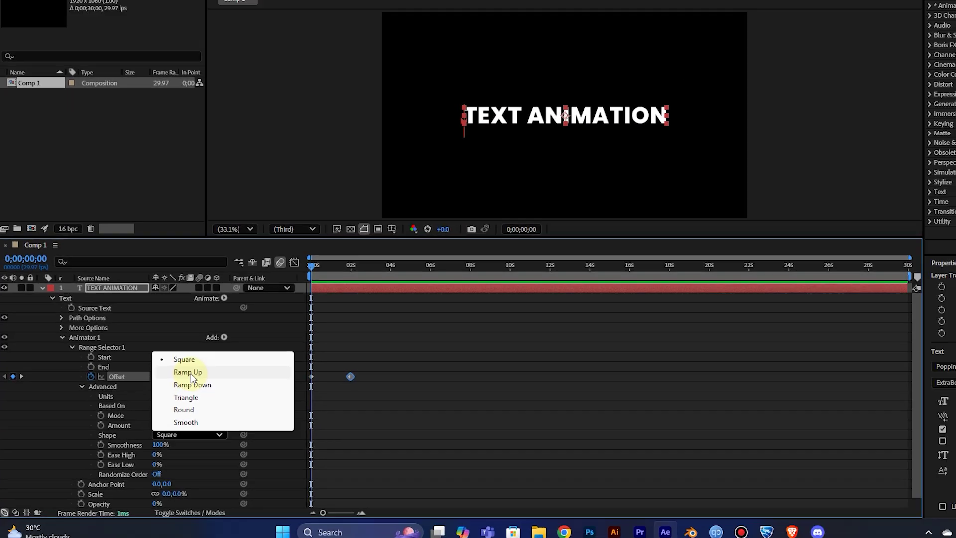
click(329, 299)
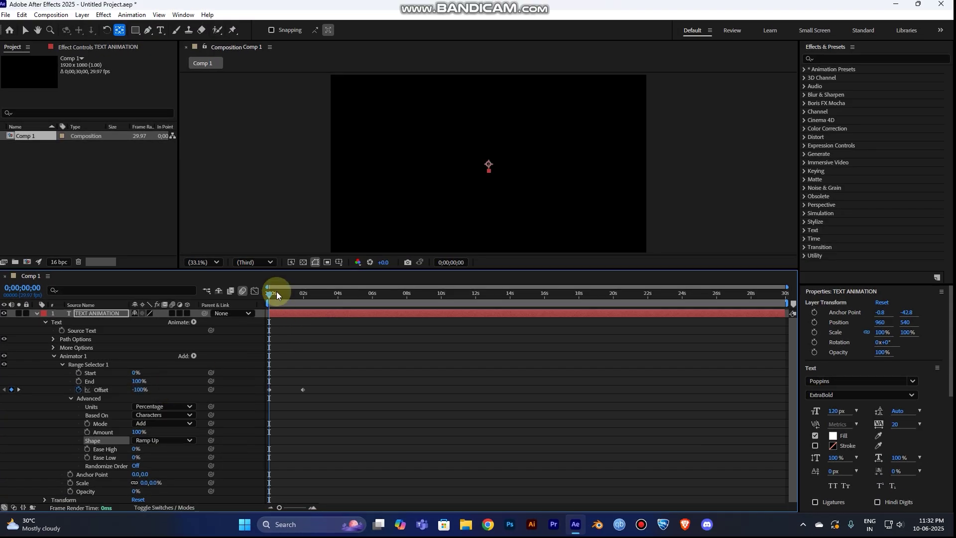
key(space)
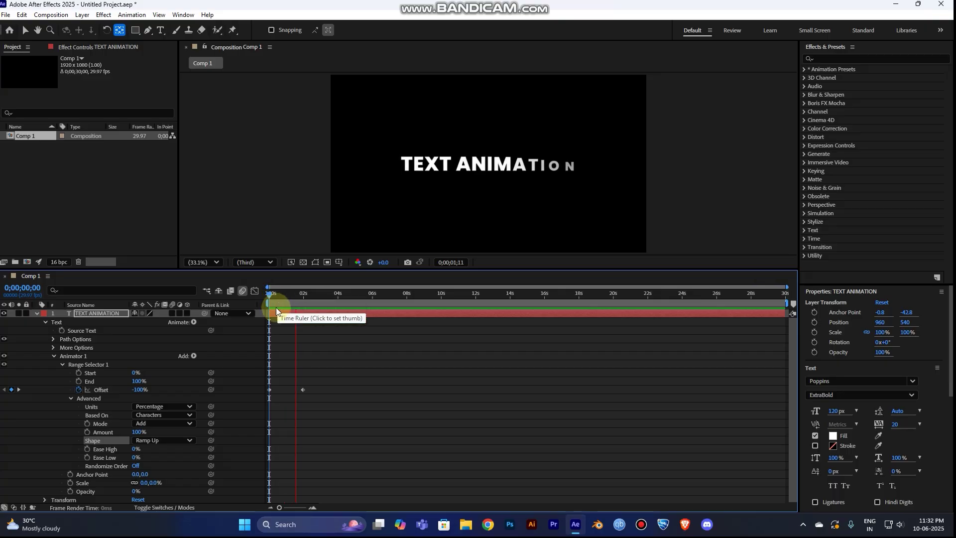
key(space)
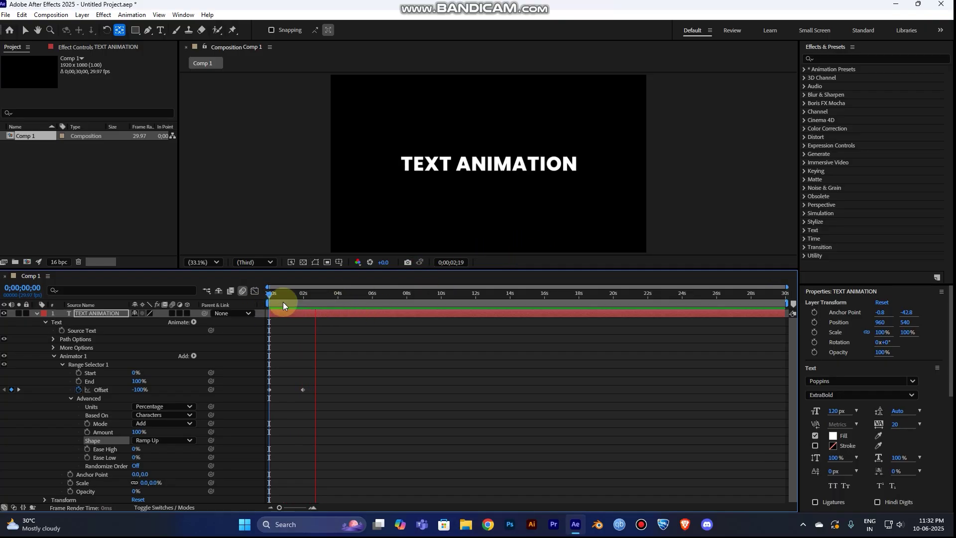
click(263, 300)
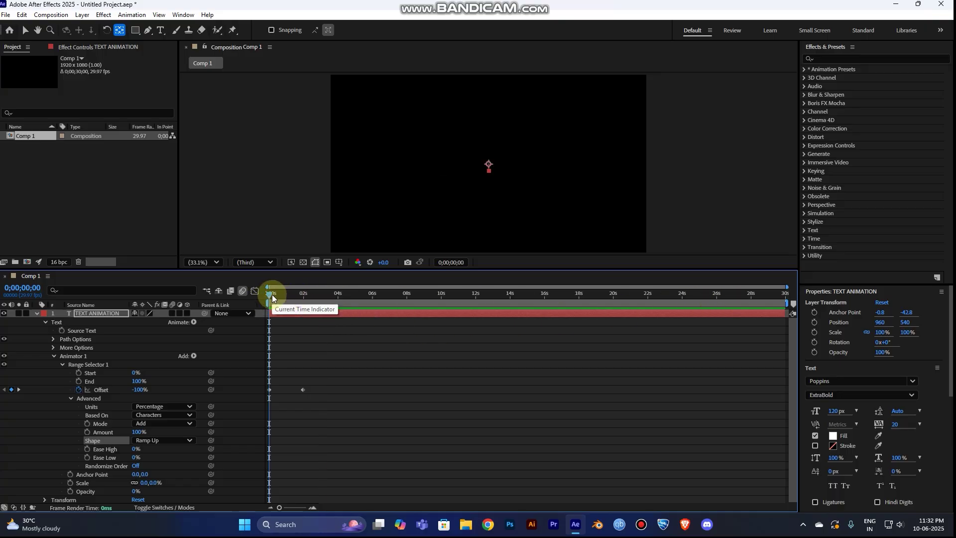
key(space)
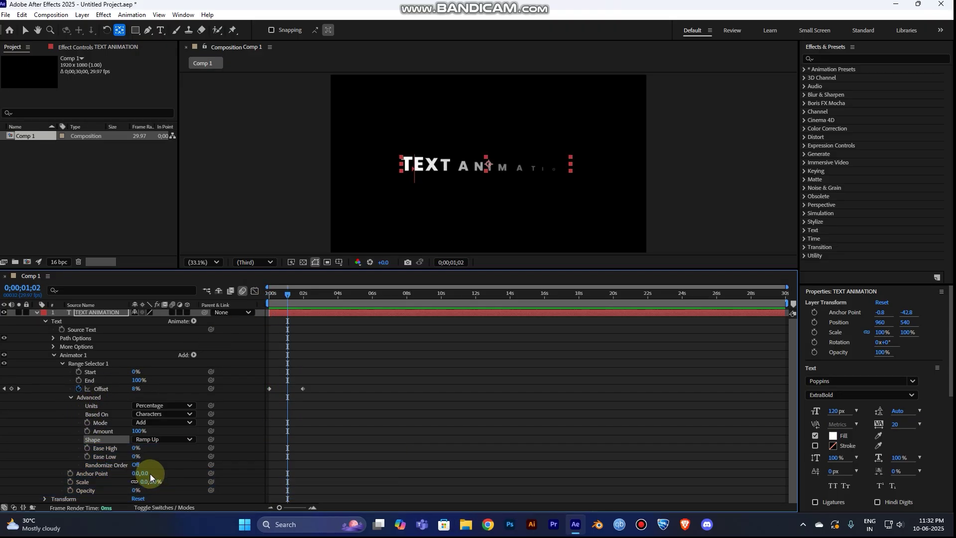
Set Animator 1's Anchor Point to 0.0, 500.0 and preview the letters arcing in
click(149, 473)
text(500)
key(Return)
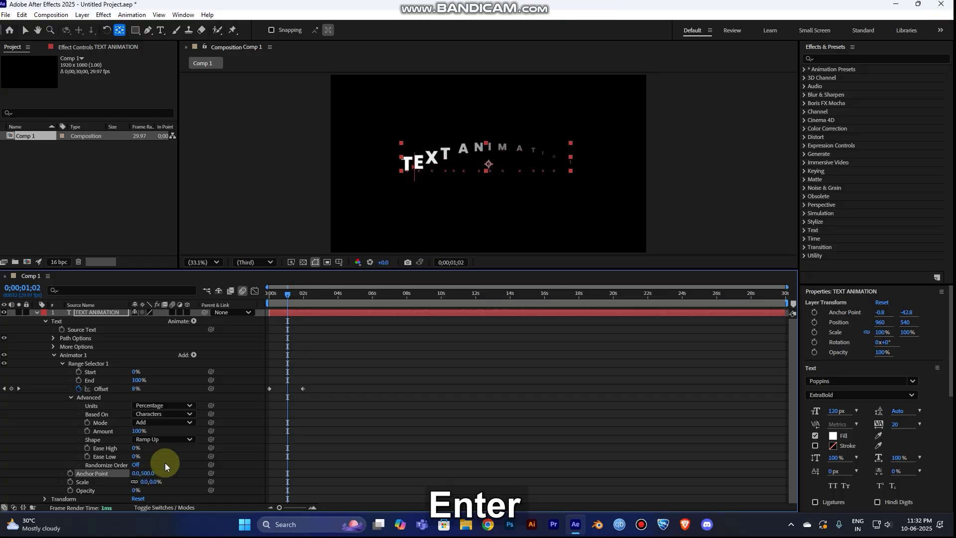
drag(287, 294, 250, 305)
key(space)
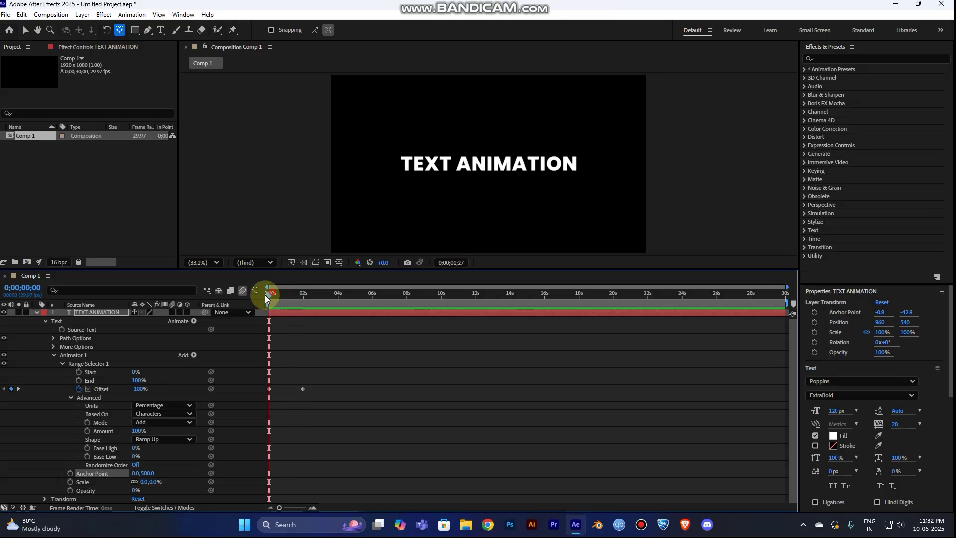
key(space)
key(space)
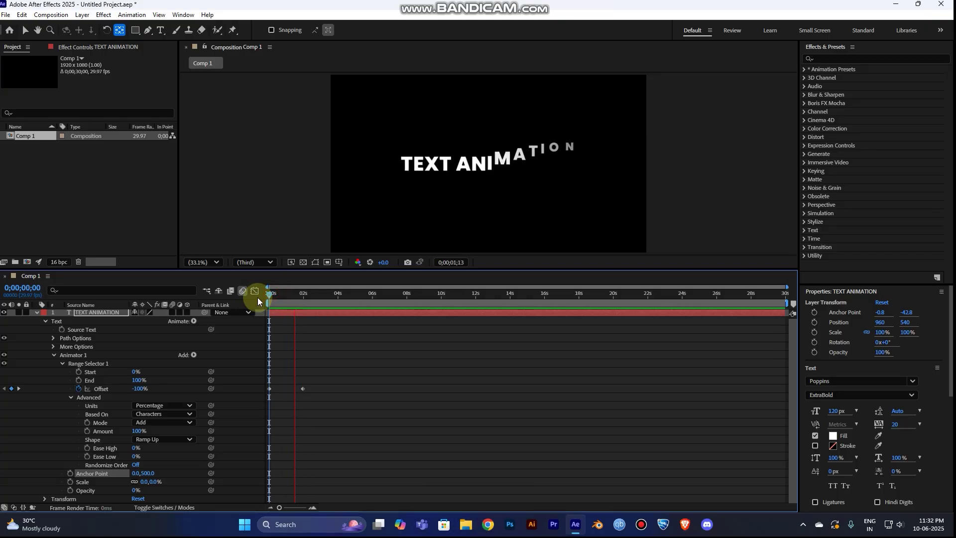
key(space)
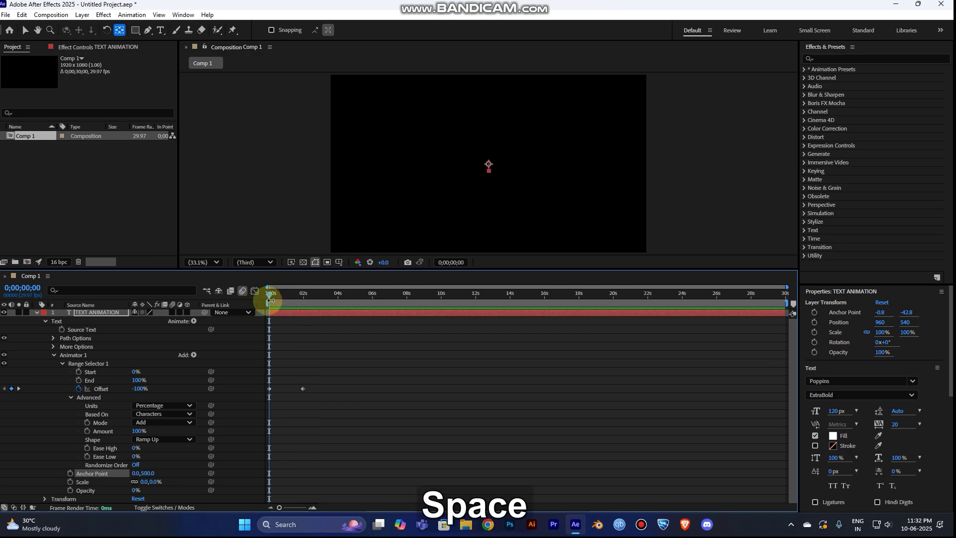
key(space)
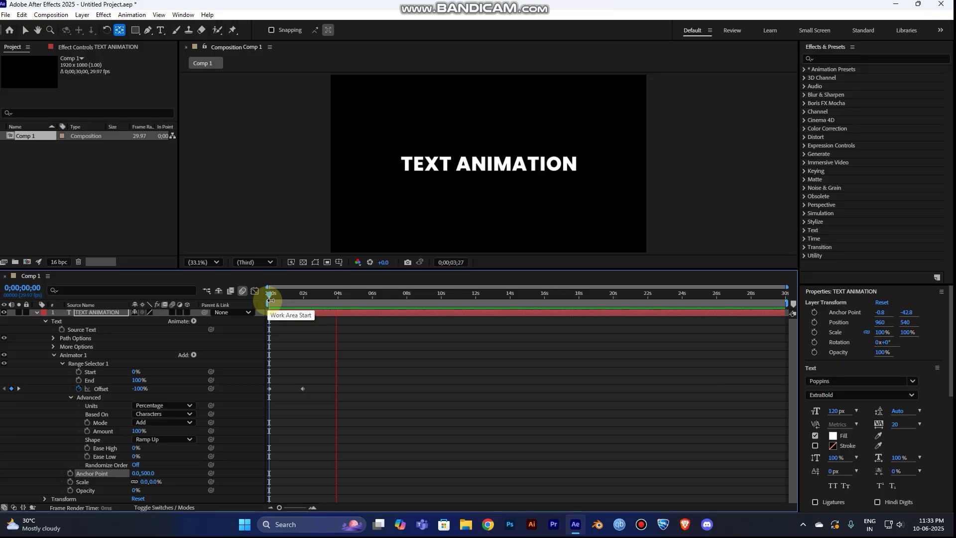
click(268, 298)
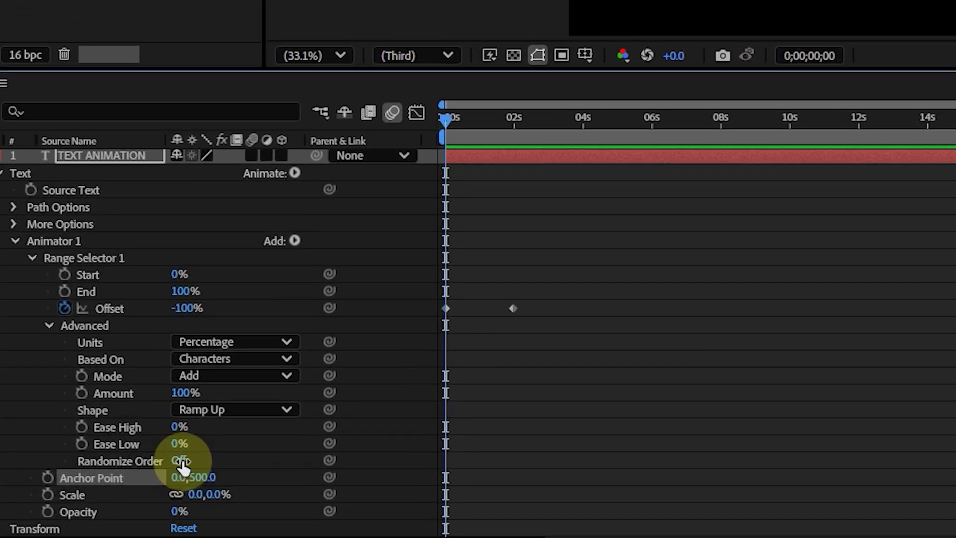
Turn Randomize Order on and preview the letters appearing in random order
click(181, 461)
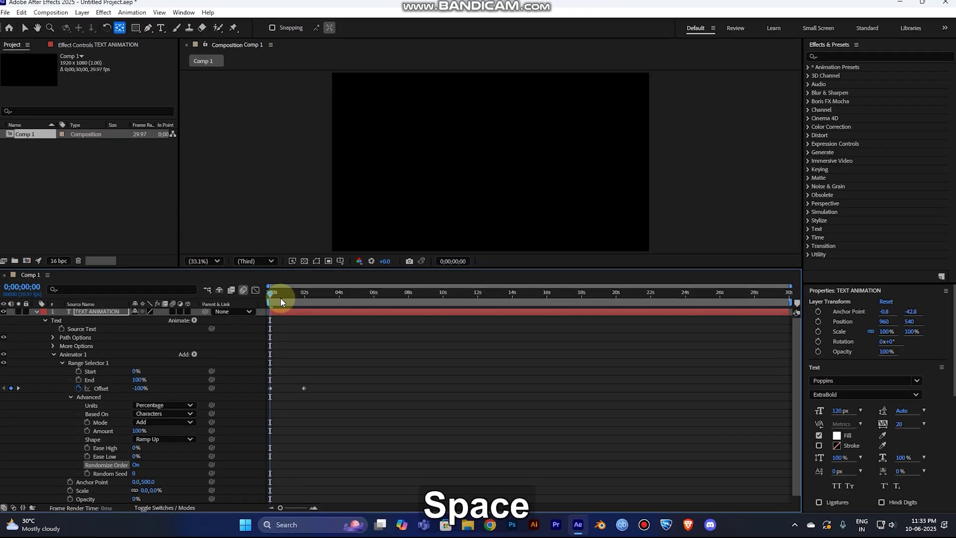
key(space)
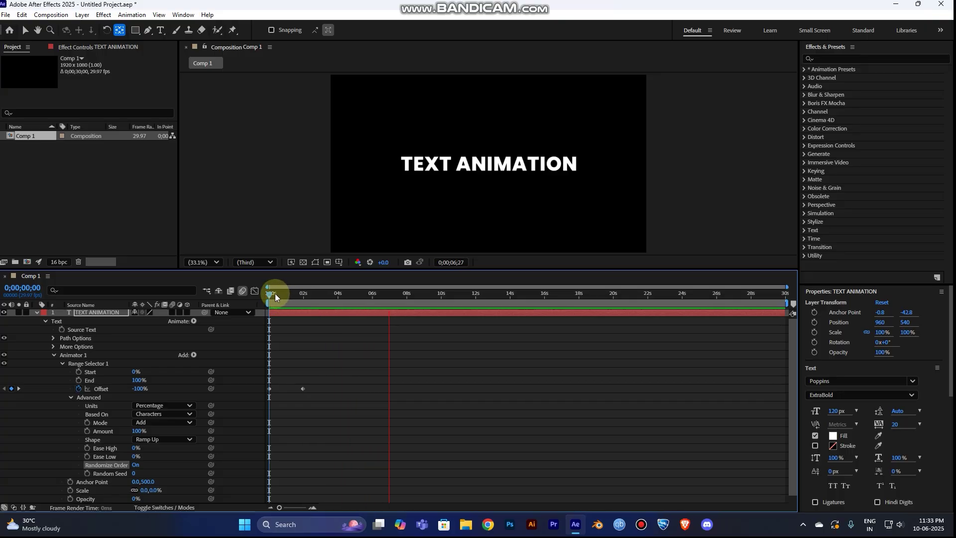
click(268, 297)
key(space)
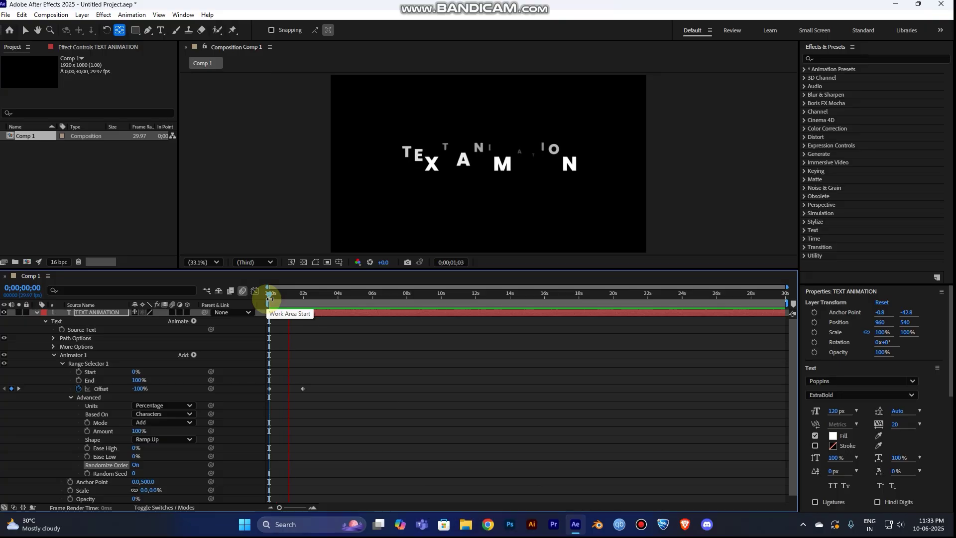
key(space)
Try and undo a new random seed, replay, and scrub to 0;00;00;17
drag(135, 473, 145, 473)
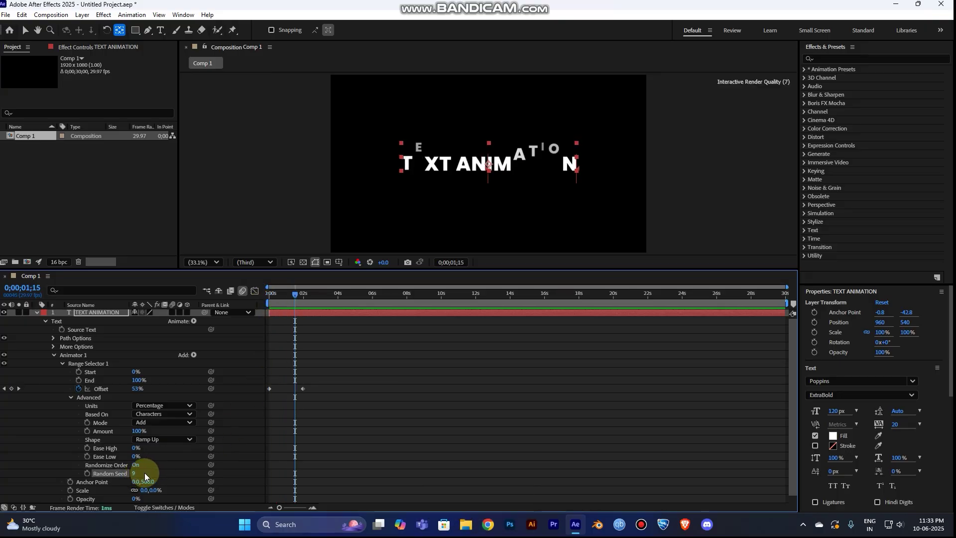
key(ctrl+z)
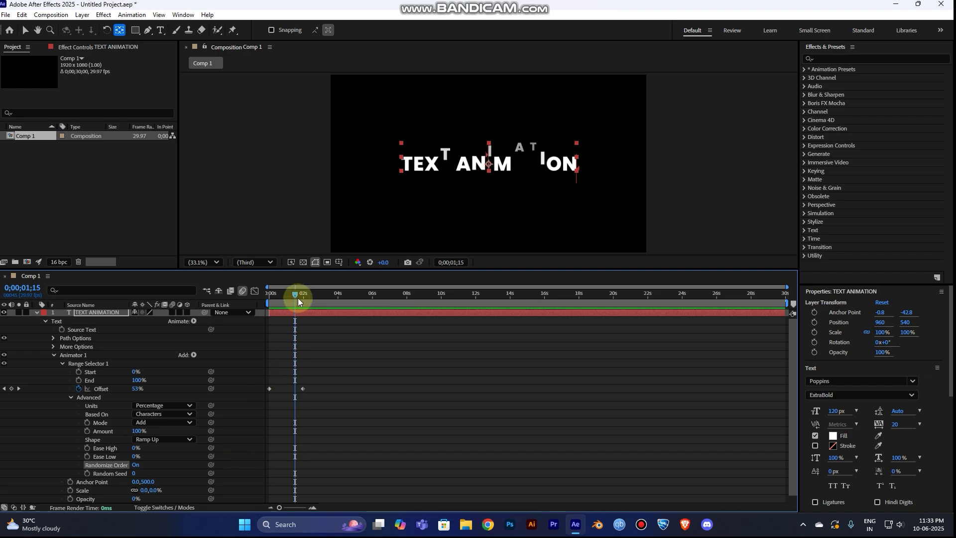
drag(296, 295, 268, 300)
key(space)
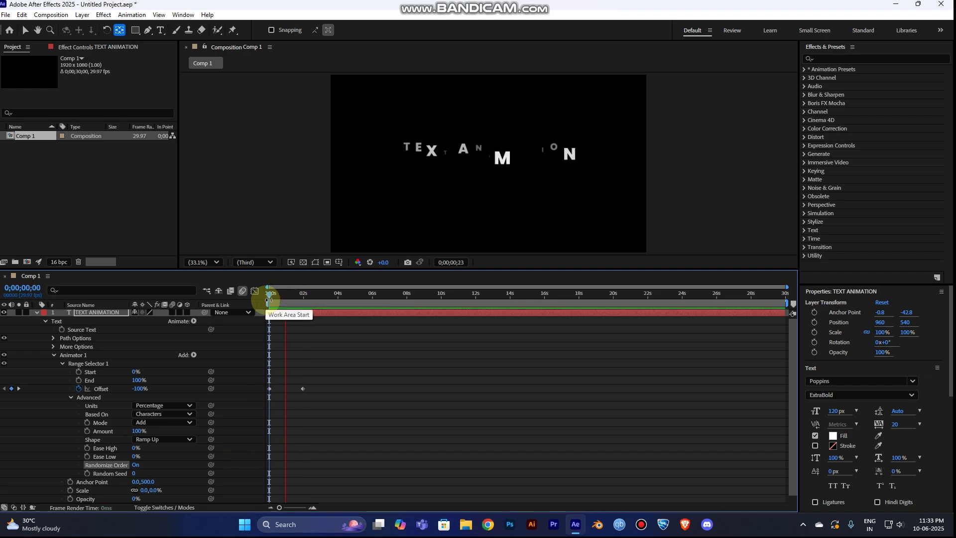
key(space)
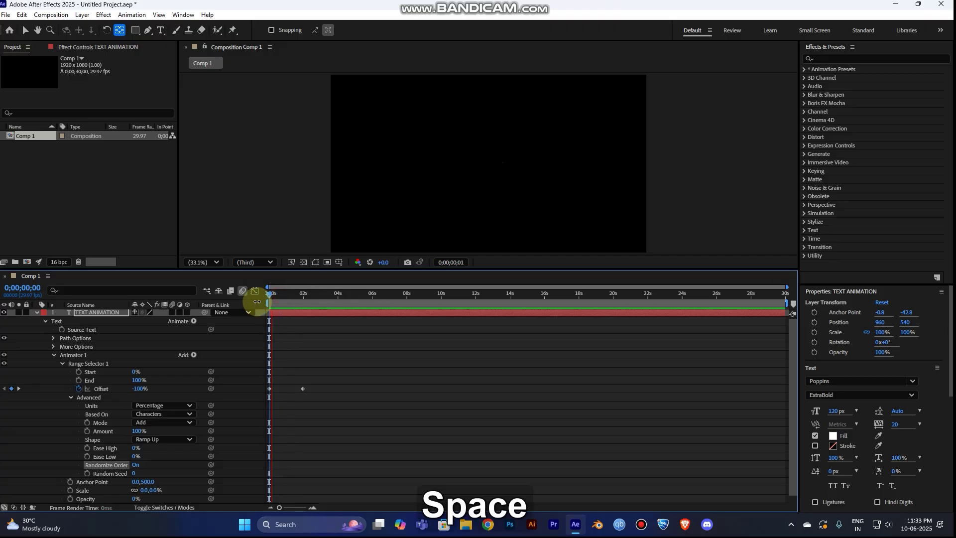
key(space)
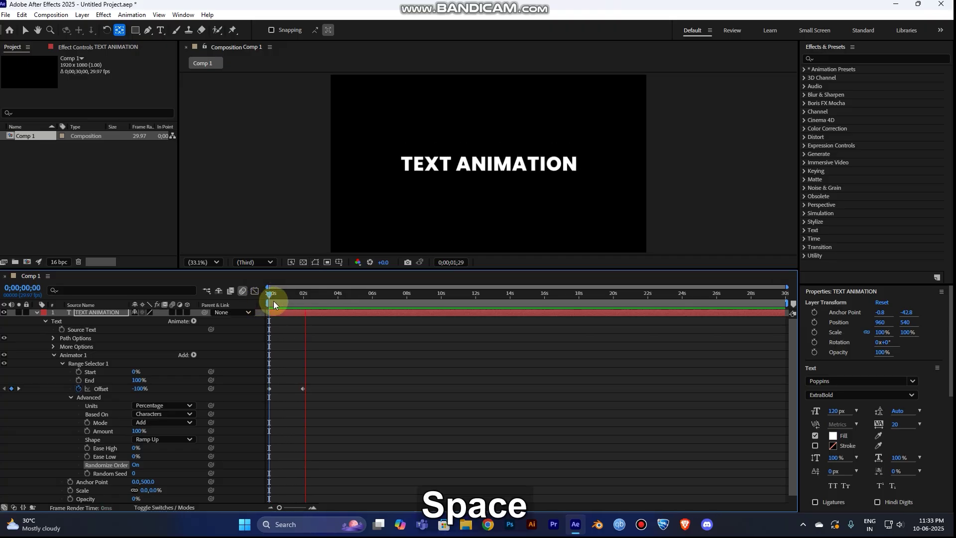
drag(273, 301, 265, 300)
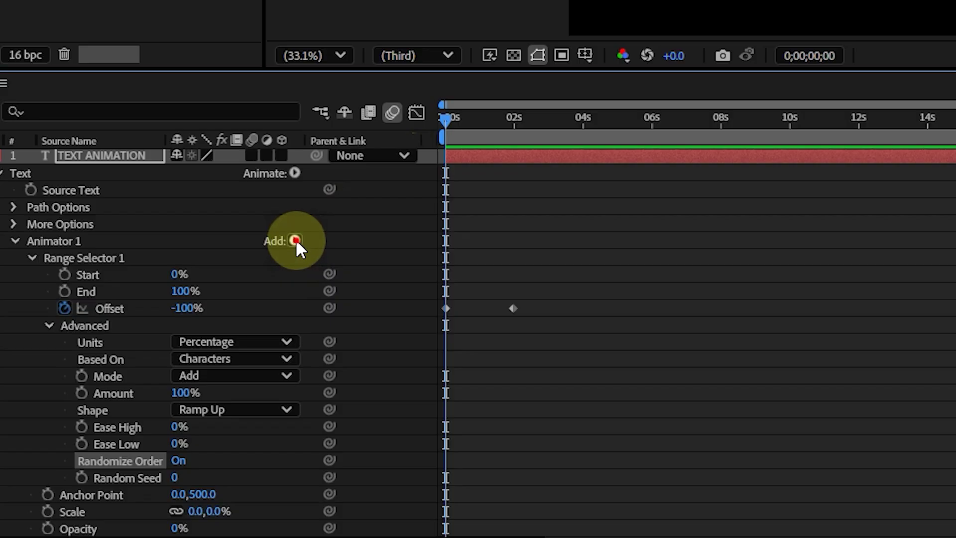
Add Tracking to Animator 1 with Tracking Amount 50 and preview the letters spreading apart
click(295, 240)
mouse_move(365, 248)
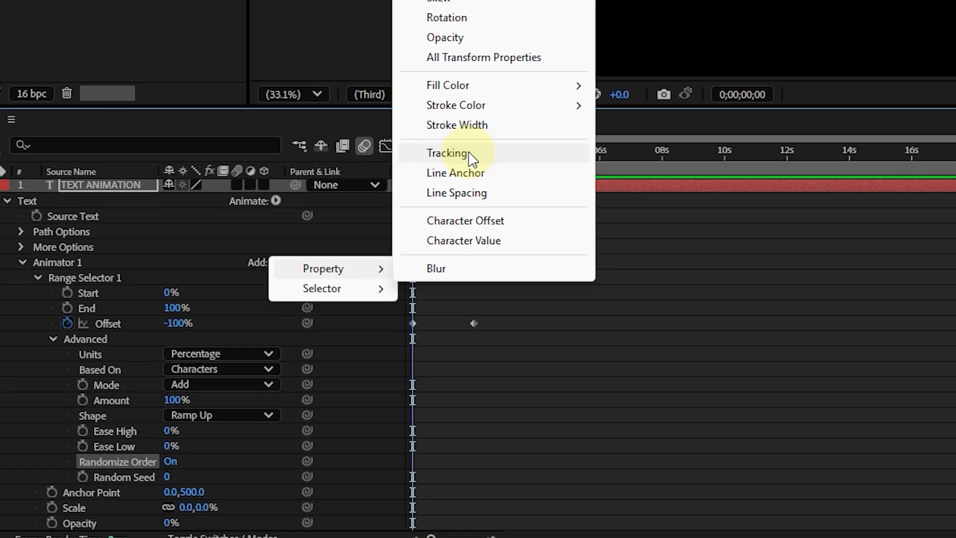
click(506, 118)
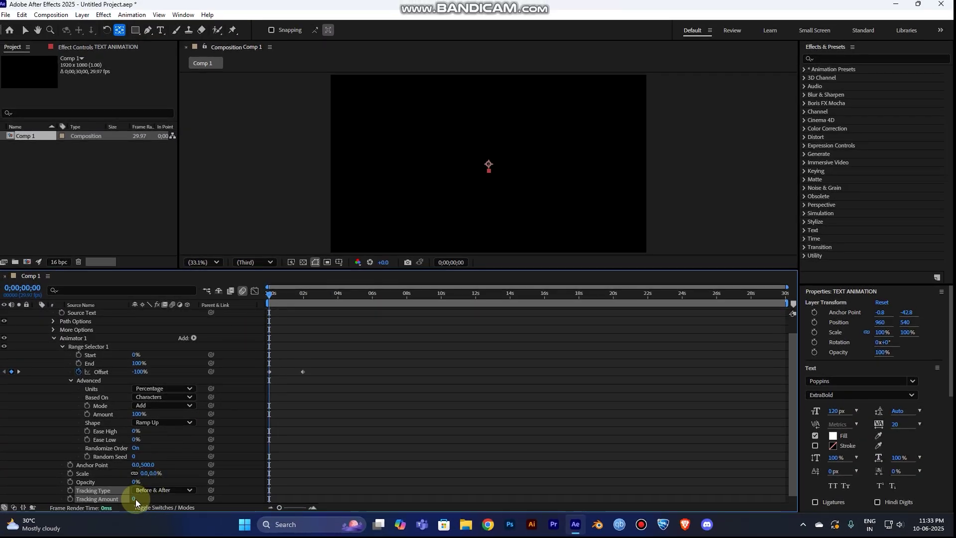
click(134, 499)
text(50)
key(Return)
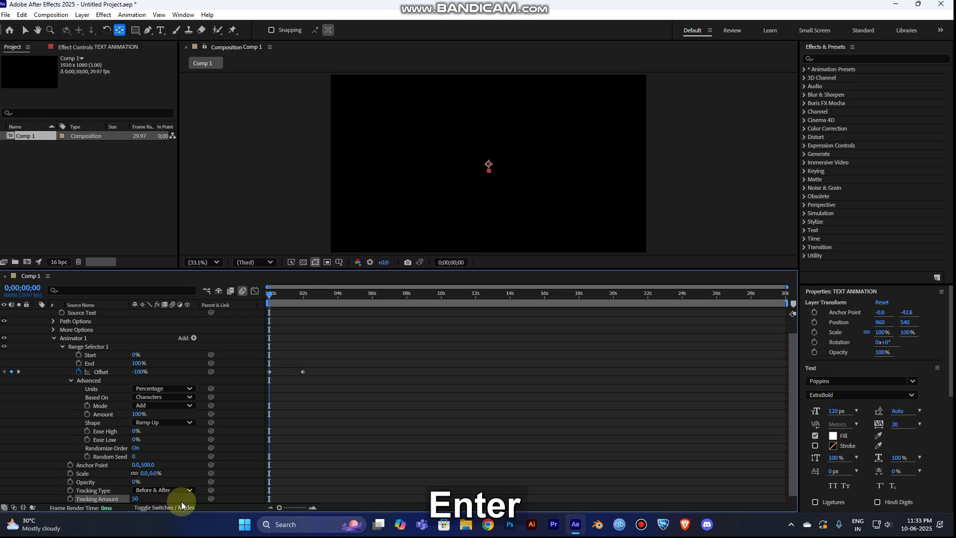
key(space)
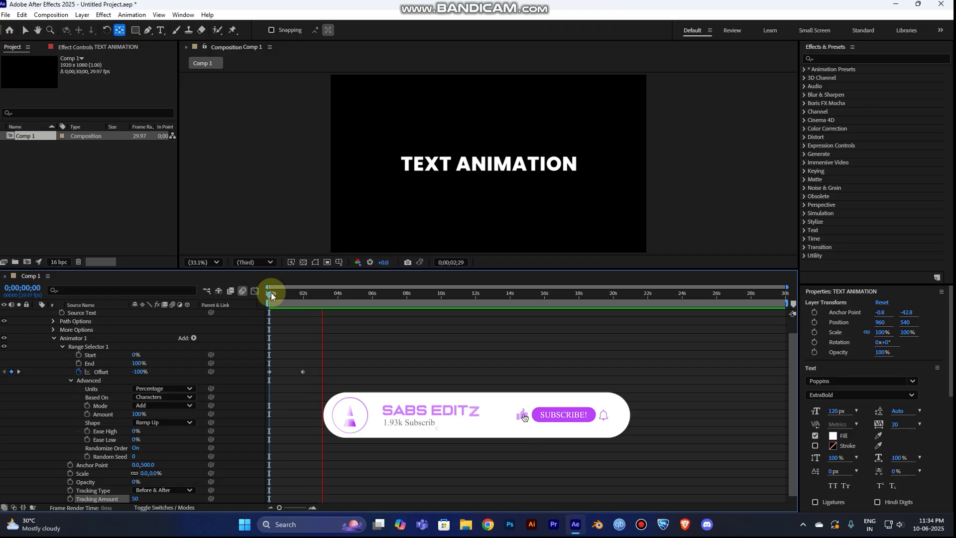
key(space)
key(space)
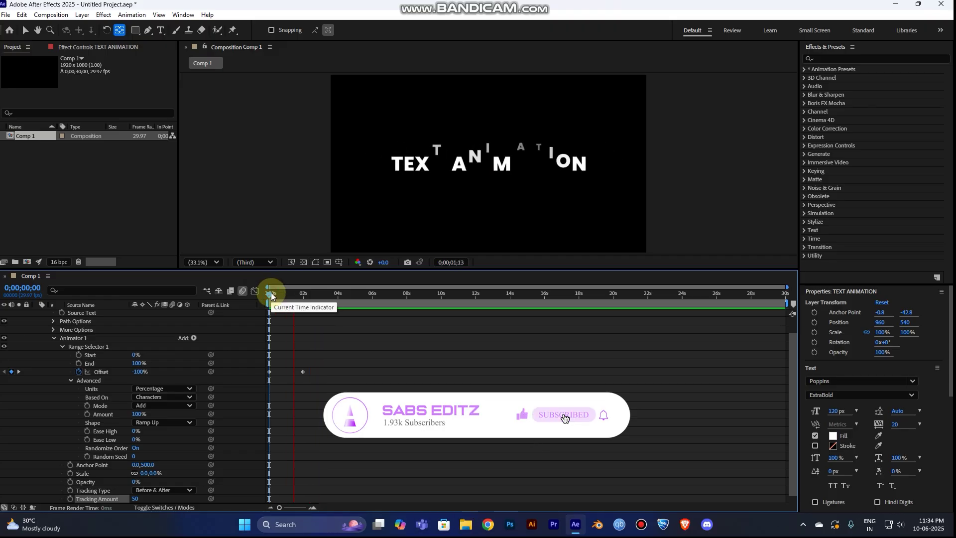
key(space)
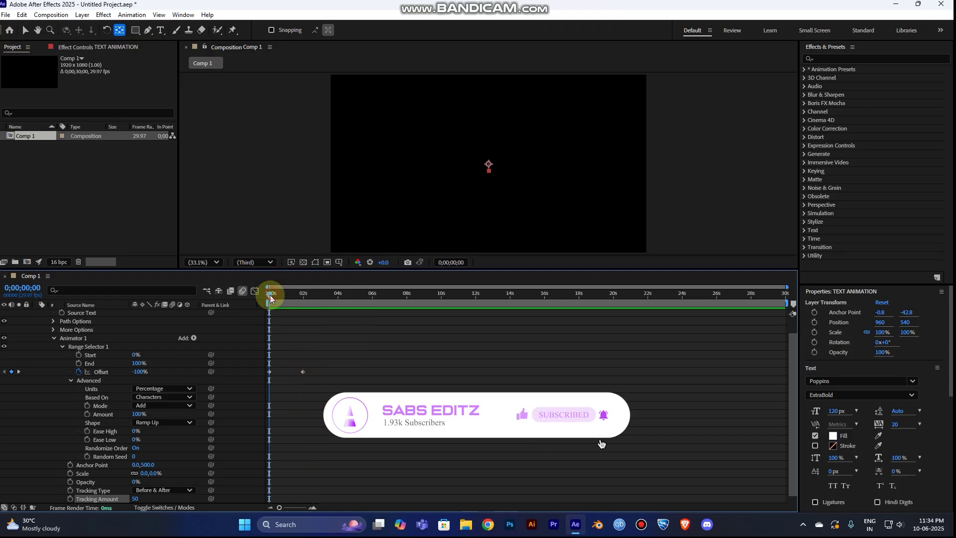
Select both Offset keyframes, move the 100% keyframe earlier and preview
drag(337, 367, 271, 368)
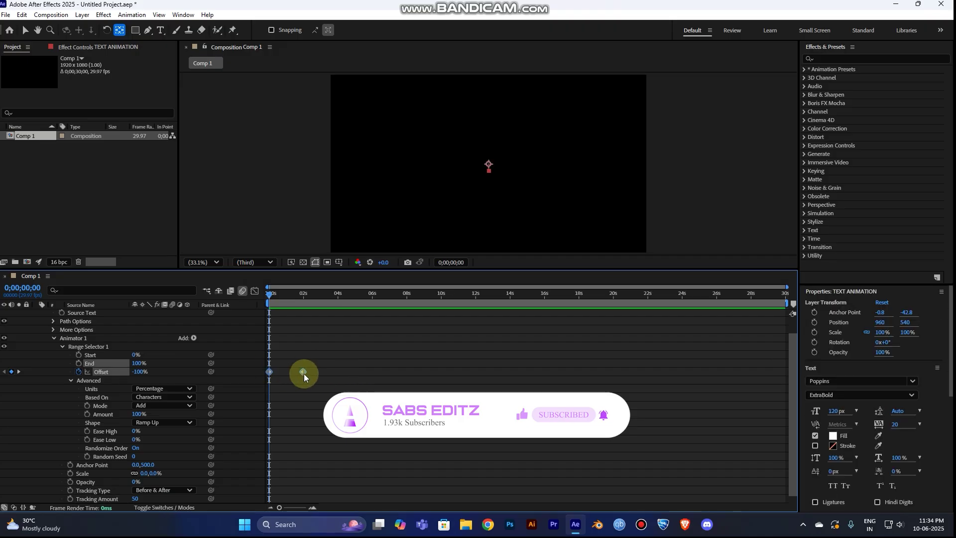
key(alt)
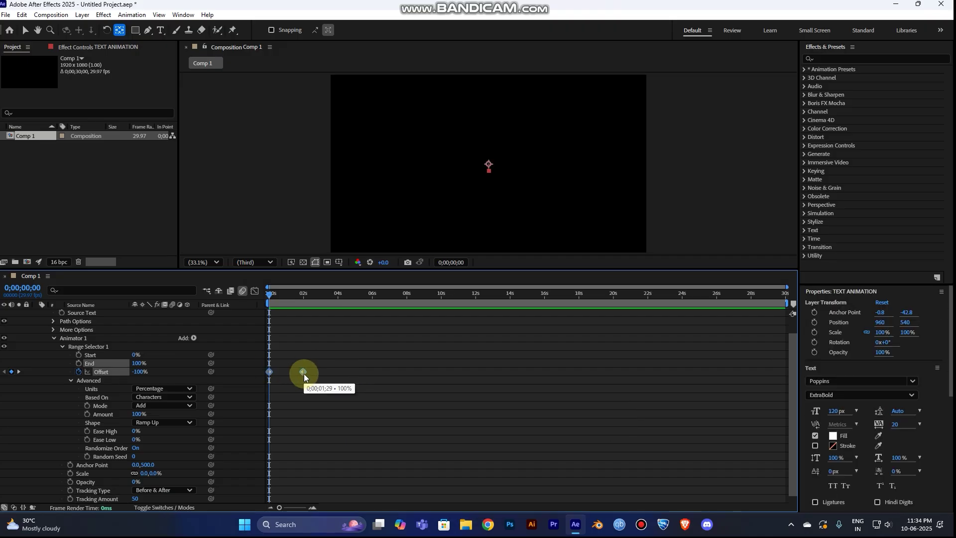
drag(303, 374, 294, 374)
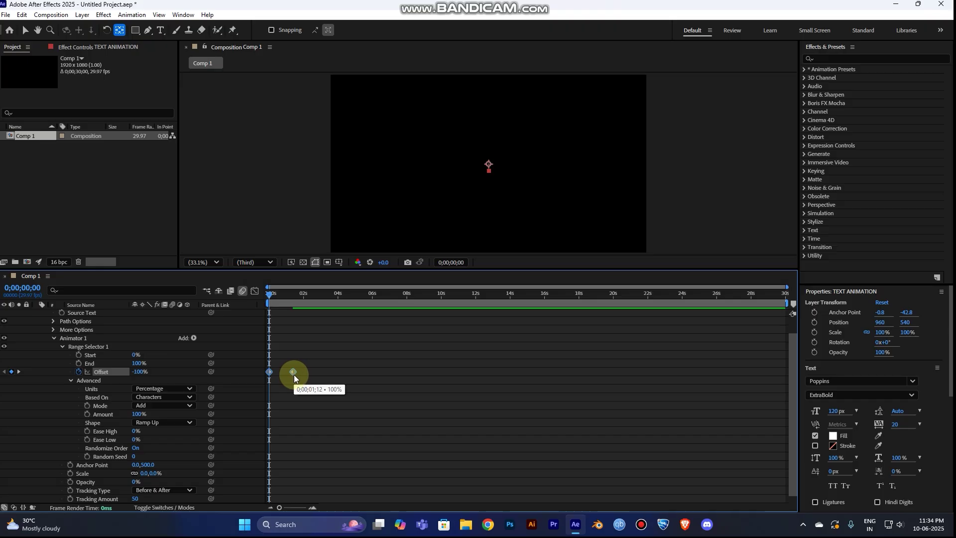
click(336, 363)
key(space)
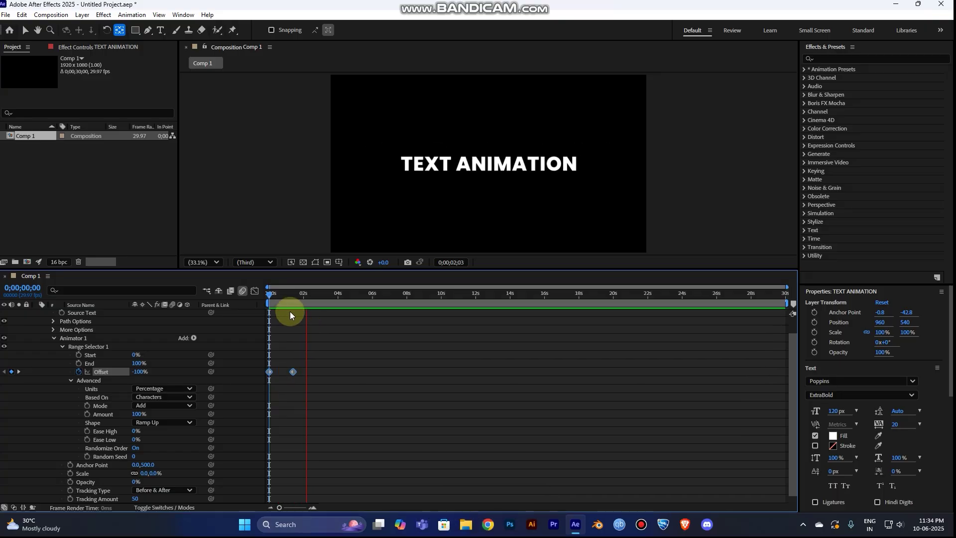
drag(280, 300, 268, 298)
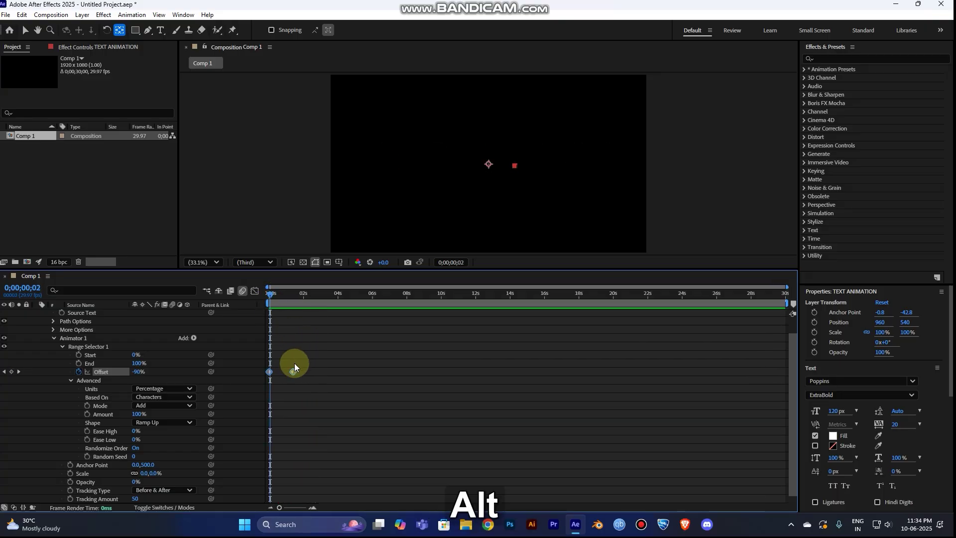
Pull the second Offset keyframe further toward the start and replay the animation
drag(293, 372, 285, 371)
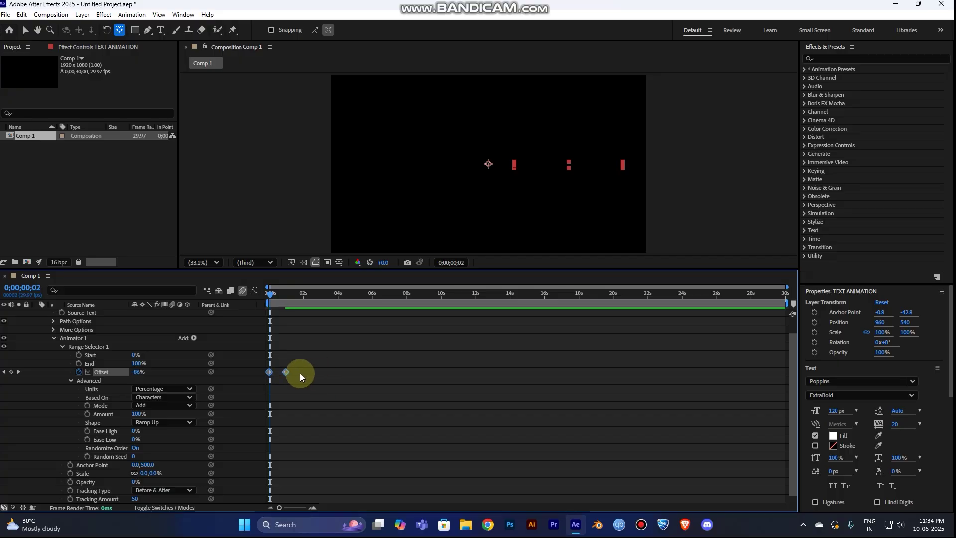
drag(273, 296, 267, 297)
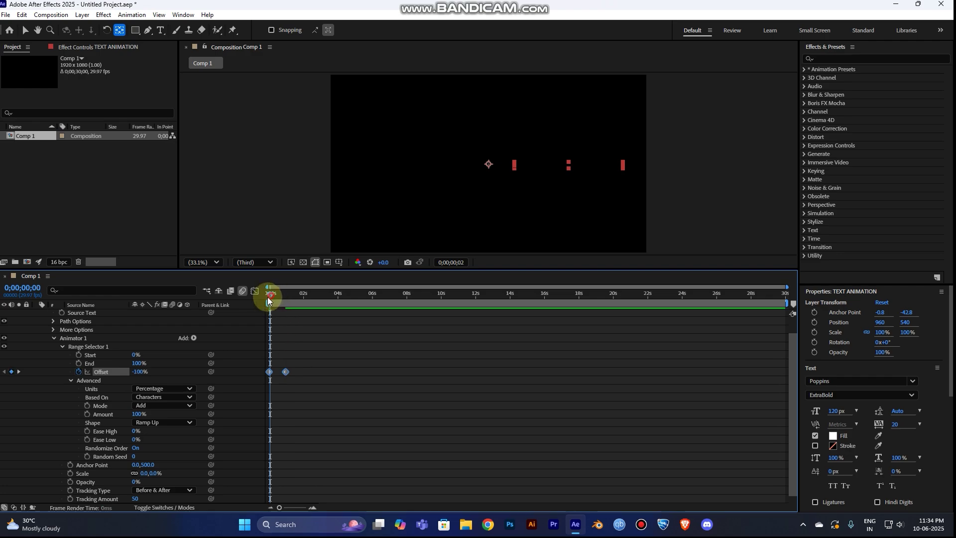
click(308, 381)
click(268, 371)
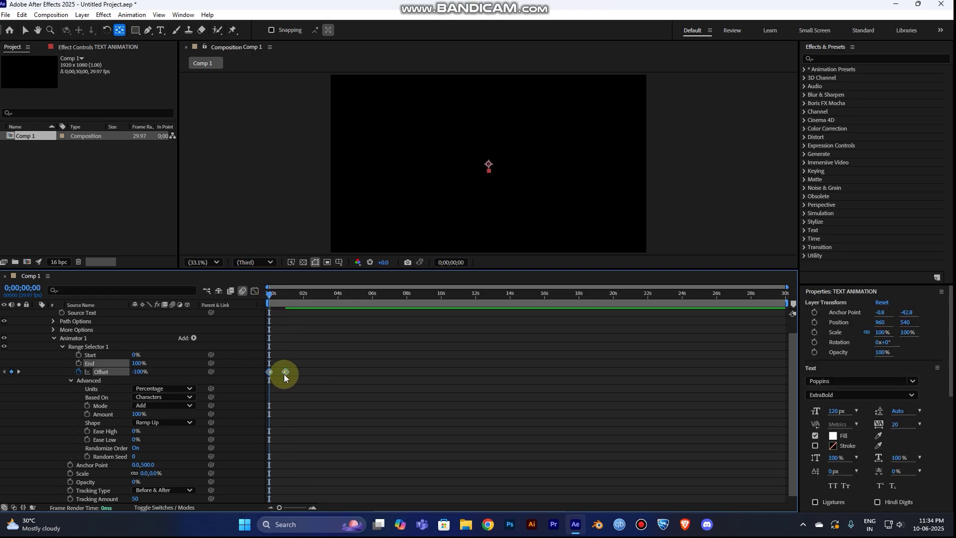
mouse_move(283, 375)
key(space)
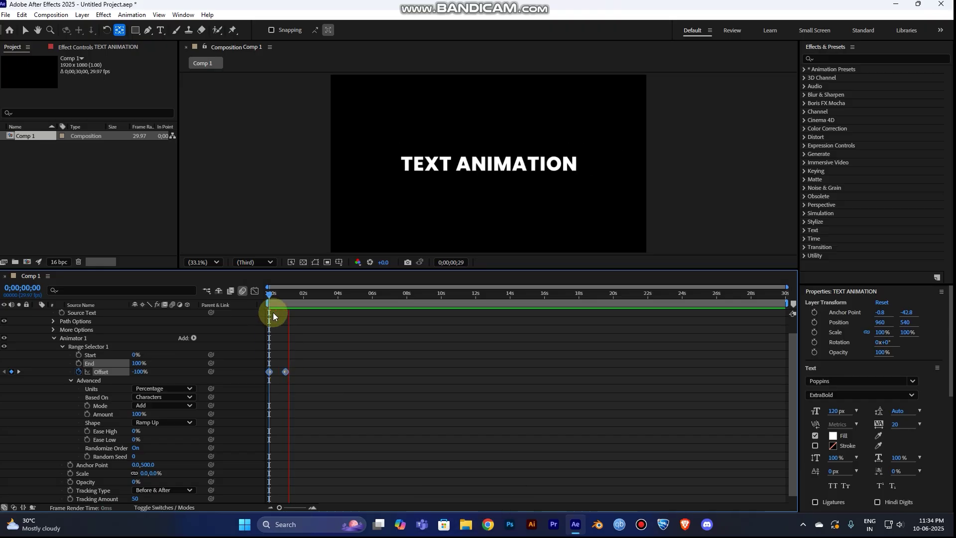
click(272, 295)
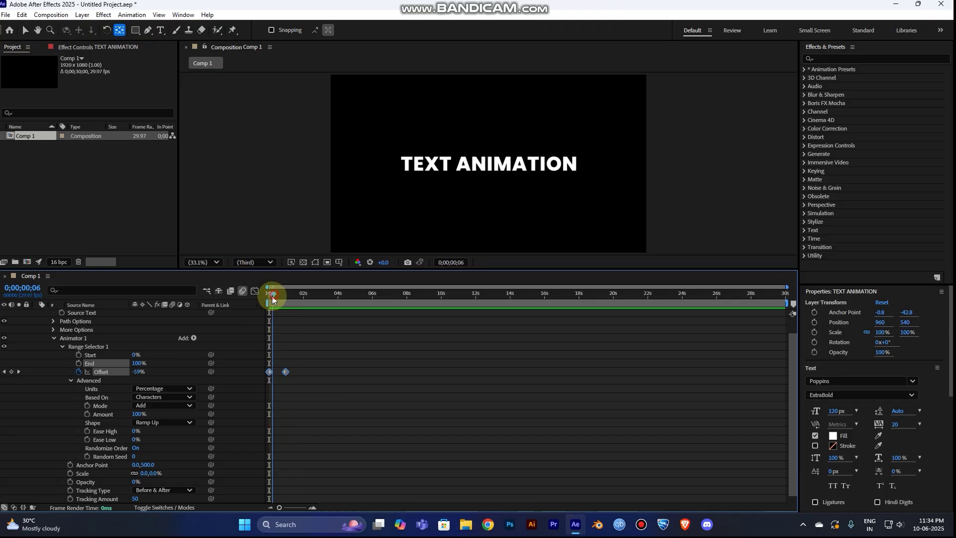
Nudge the second Offset keyframe slightly later and preview the adjusted timing
click(269, 372)
click(285, 372)
drag(289, 374, 295, 375)
drag(277, 297, 262, 298)
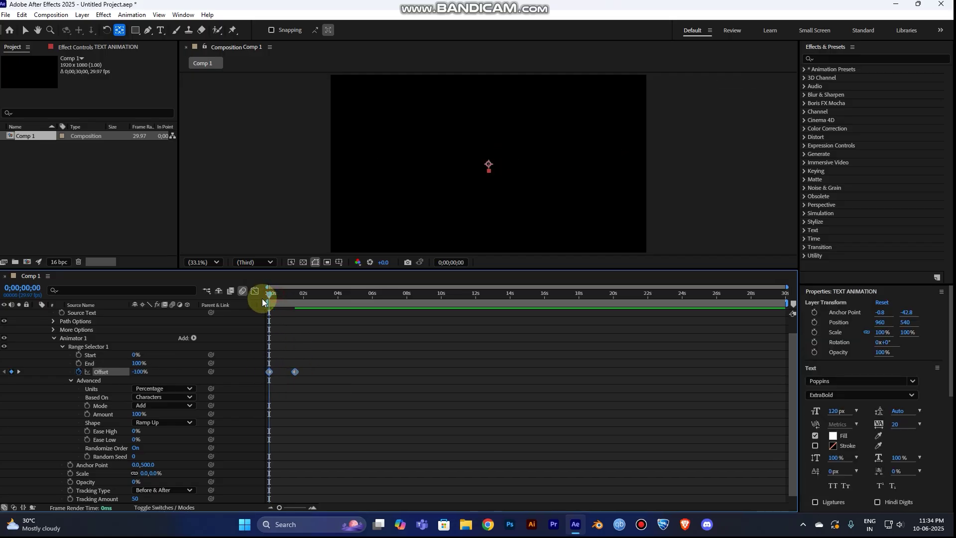
key(space)
key(space)
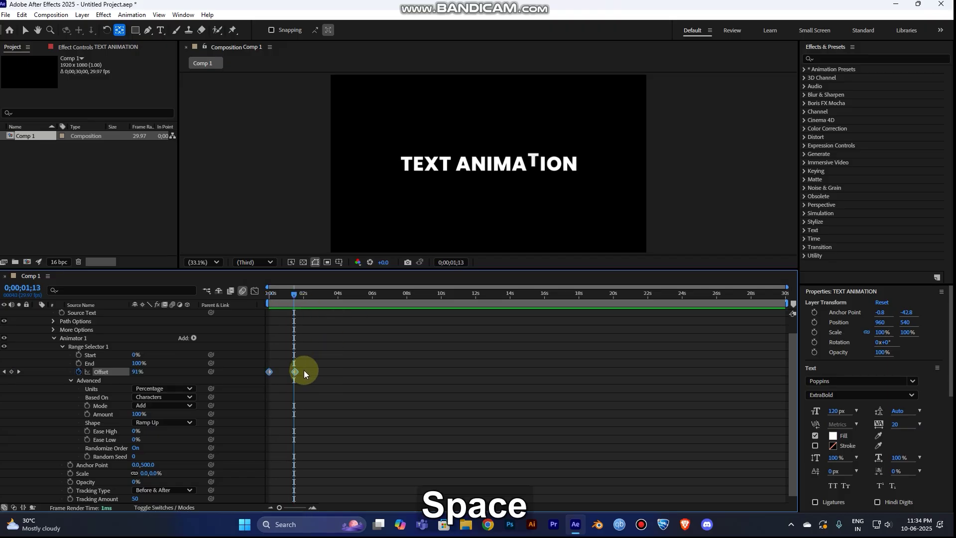
Settle the 100% Offset keyframe just over one second in and replay the preview
click(303, 371)
click(297, 374)
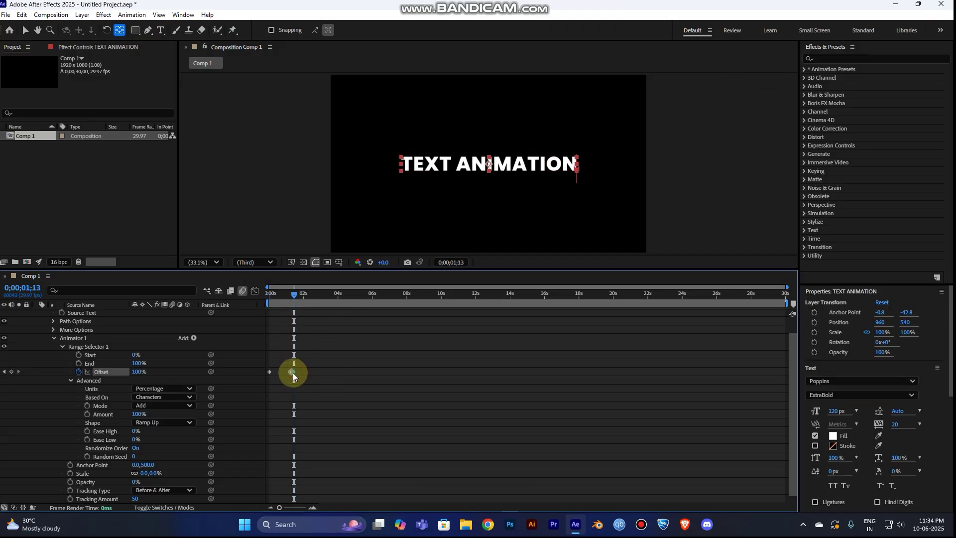
drag(282, 298, 261, 302)
key(space)
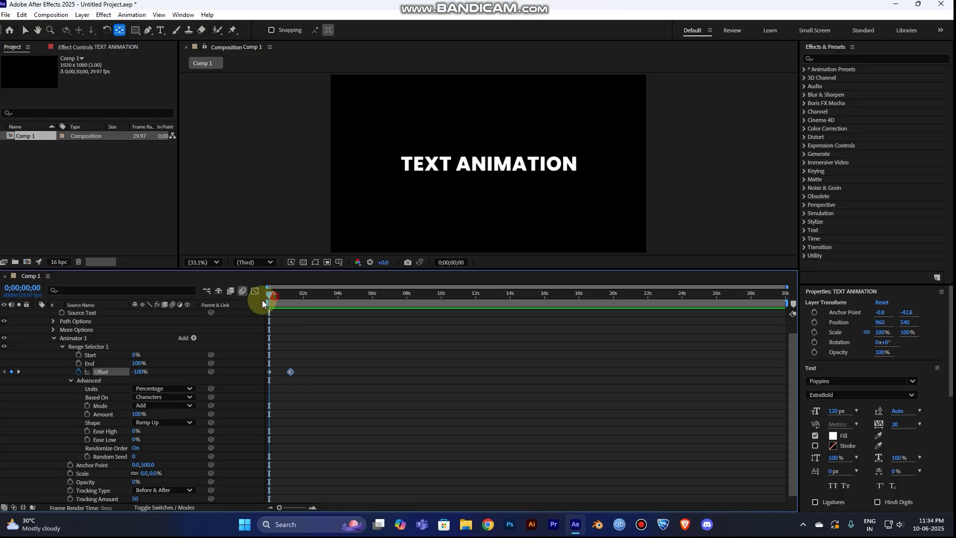
key(space)
key(space)
key(space)
key(space)
key(space)
key(space)
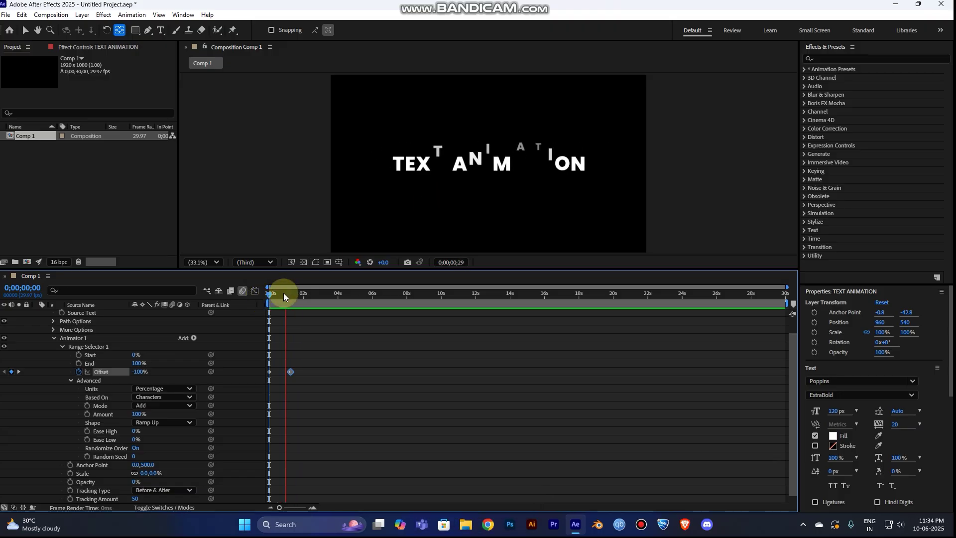
key(space)
key(space)
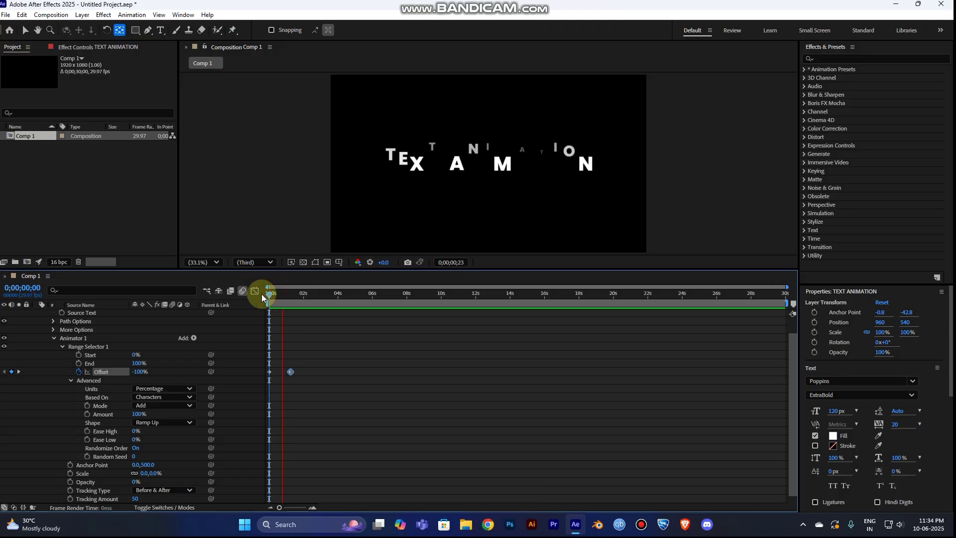
click(269, 296)
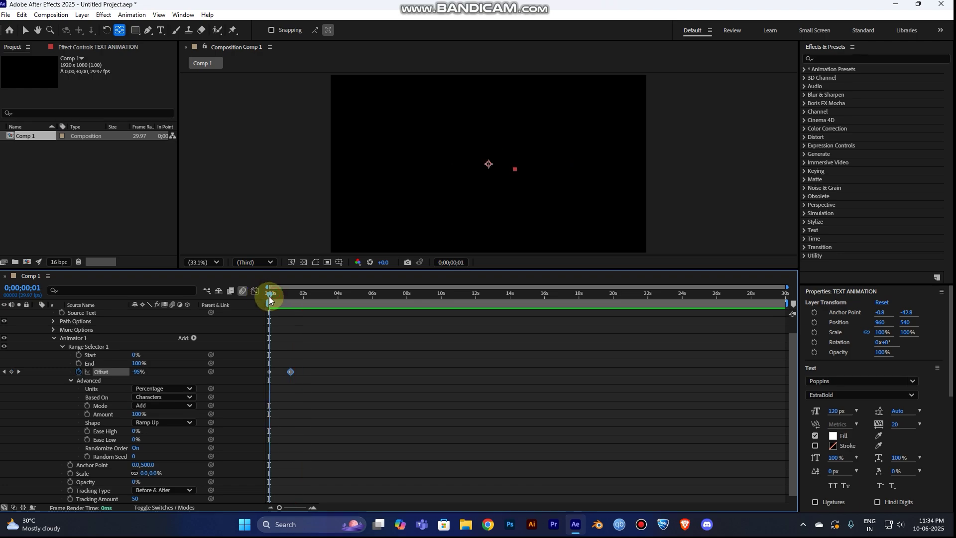
drag(268, 296, 267, 298)
key(space)
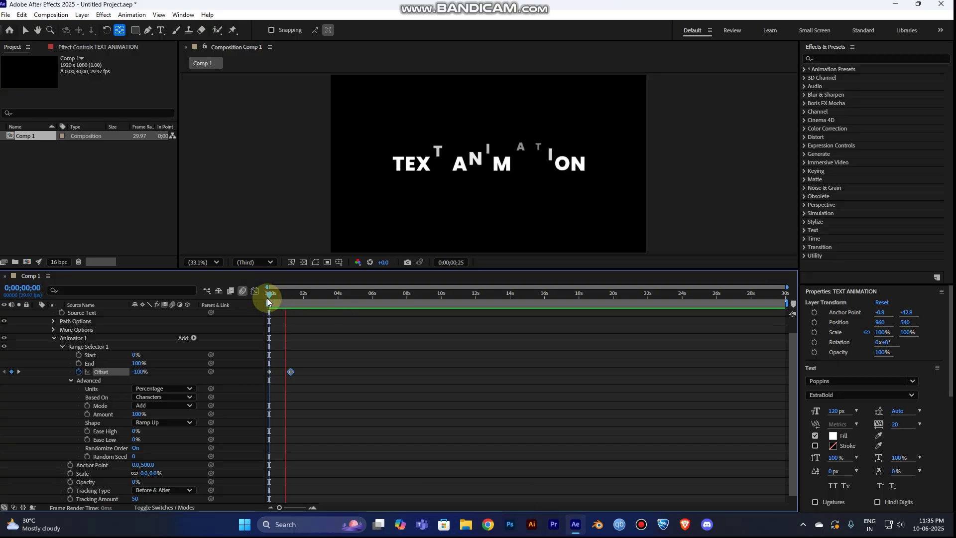
key(space)
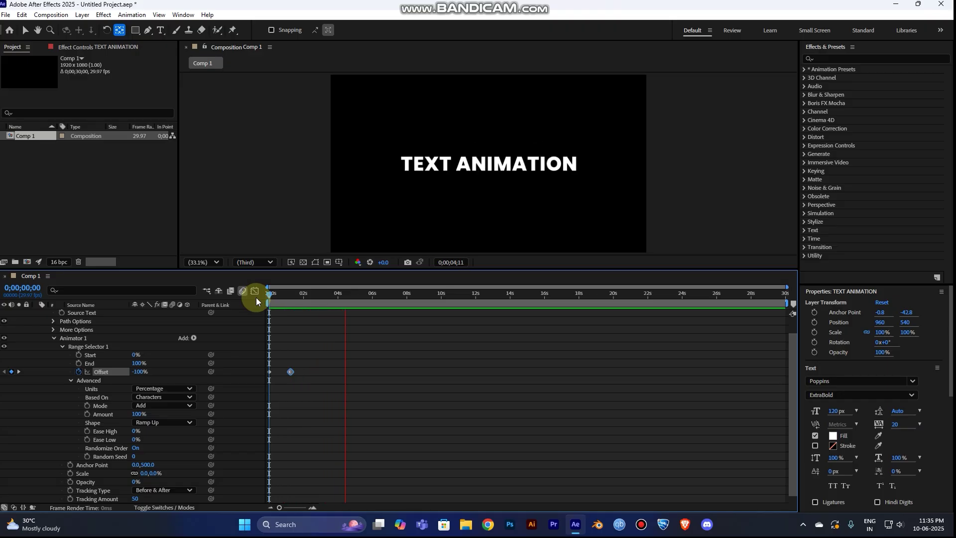
mouse_move(272, 297)
mouse_down()
mouse_move(283, 297)
mouse_move(270, 301)
mouse_up()
key(space)
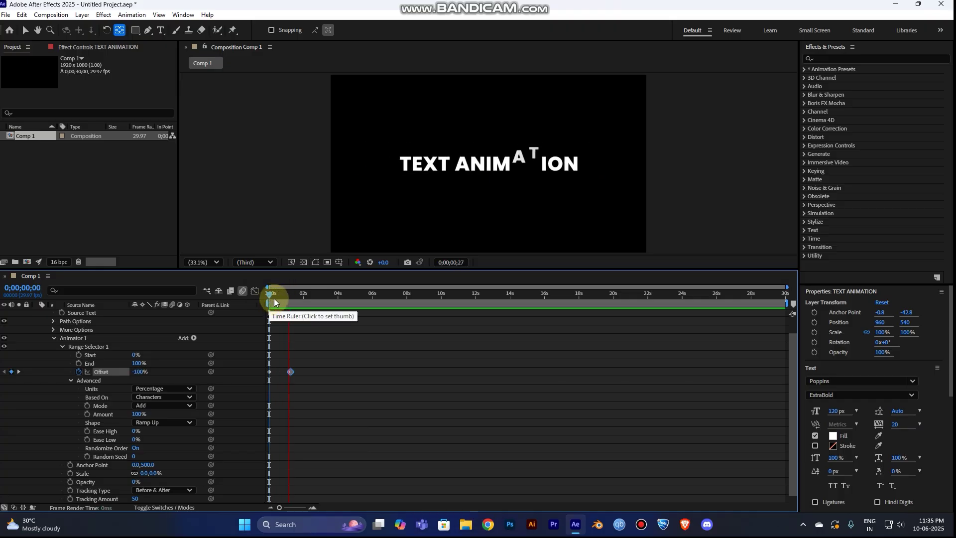
click(267, 298)
key(space)
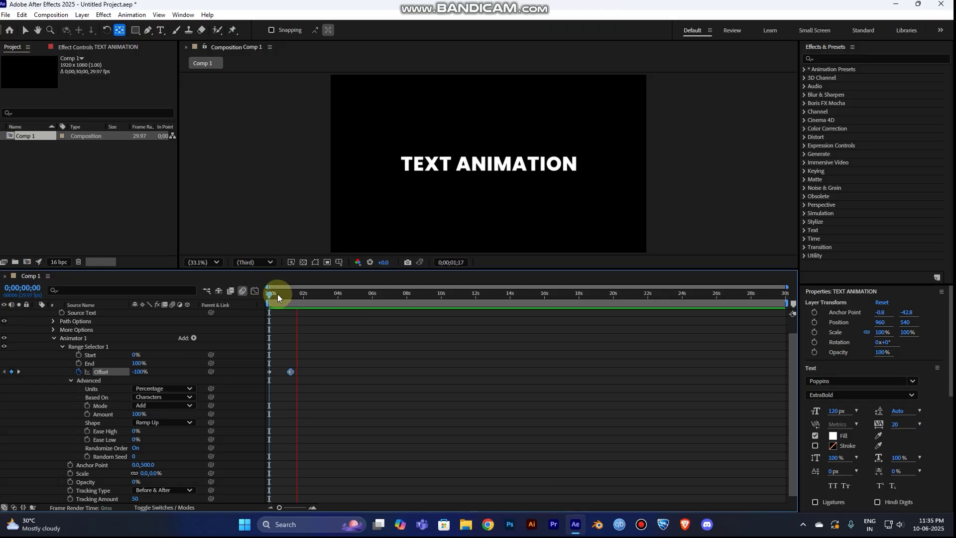
click(266, 297)
key(space)
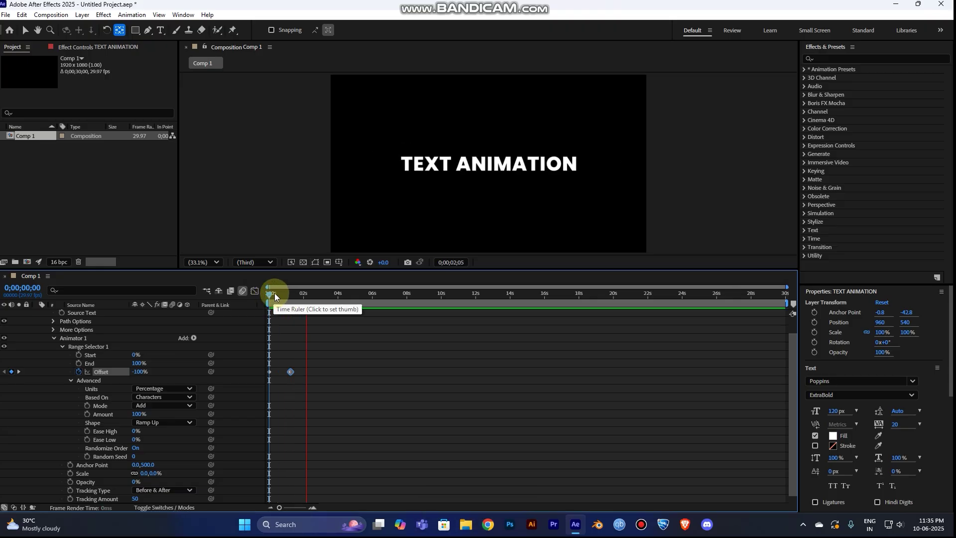
click(274, 293)
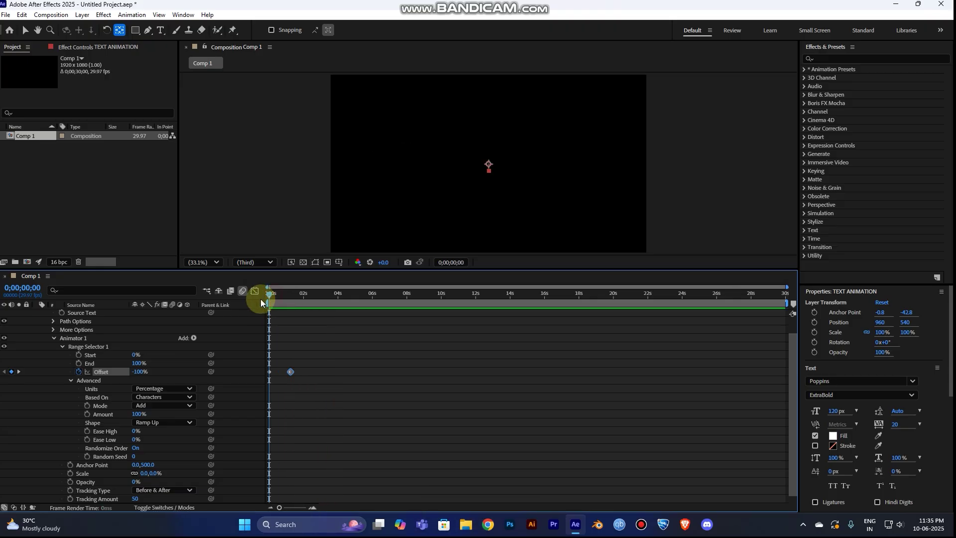
key(space)
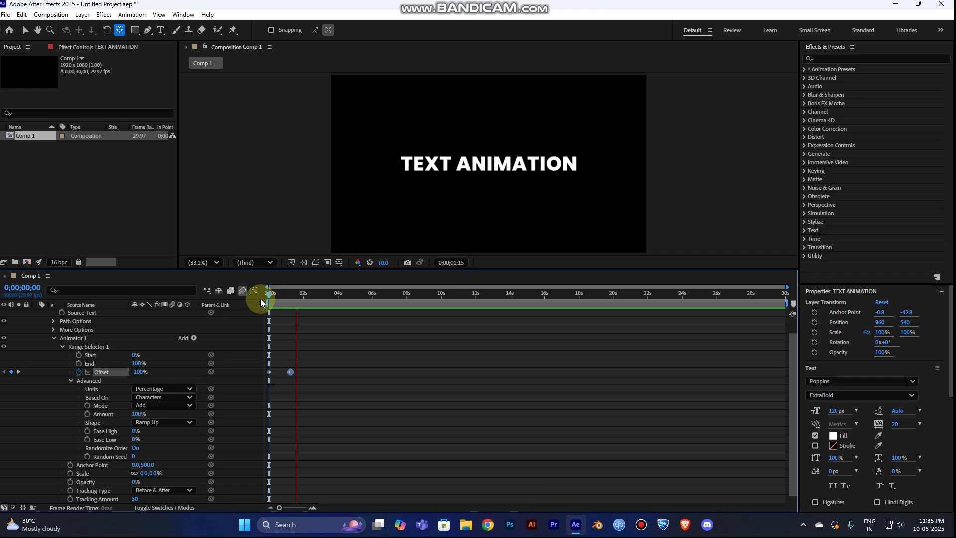
key(space)
key(space)
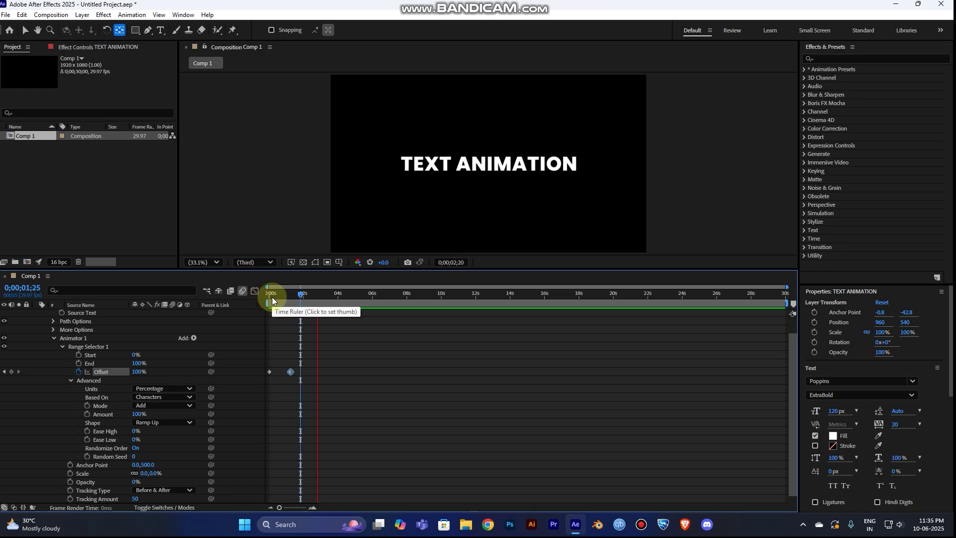
click(266, 298)
key(space)
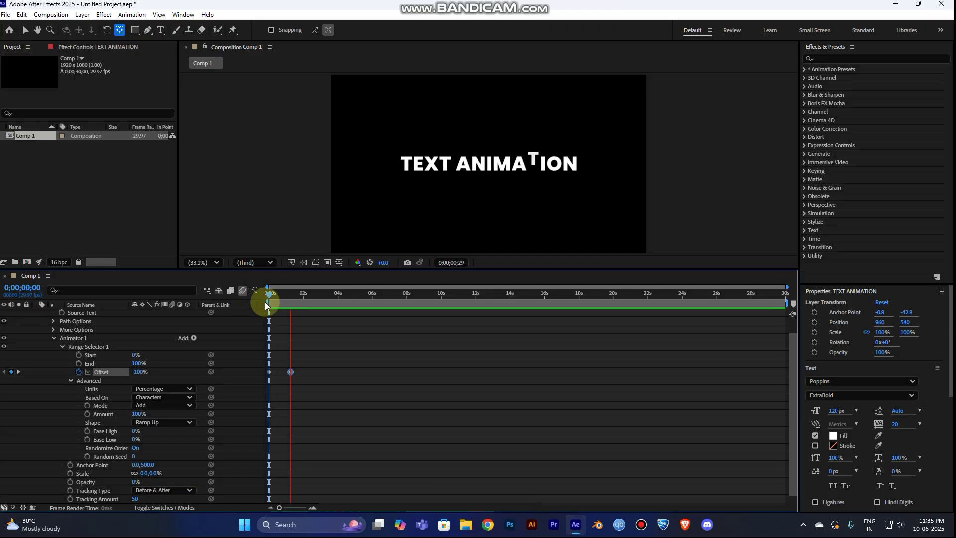
click(279, 293)
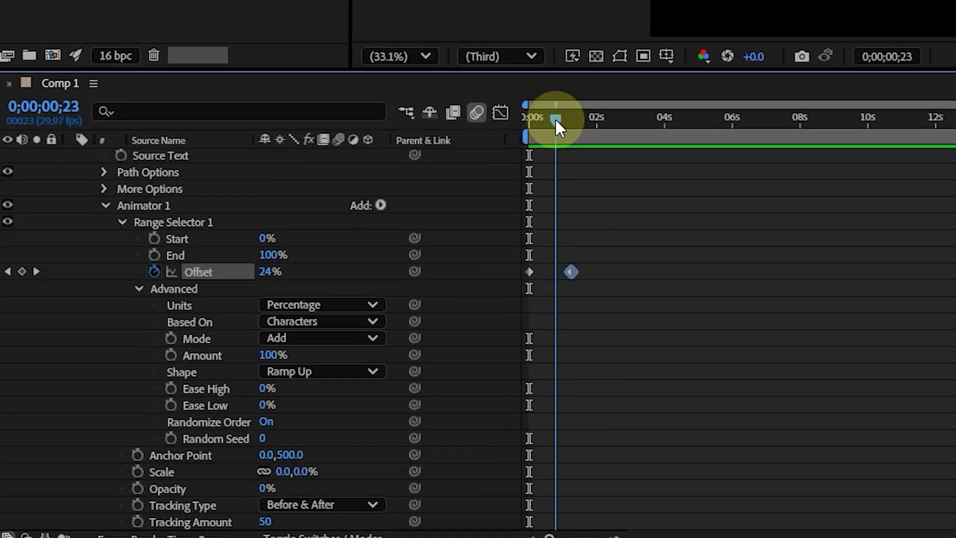
Turn on the Motion Blur switch for the TEXT ANIMATION layer, comparing with it off
drag(554, 117, 549, 120)
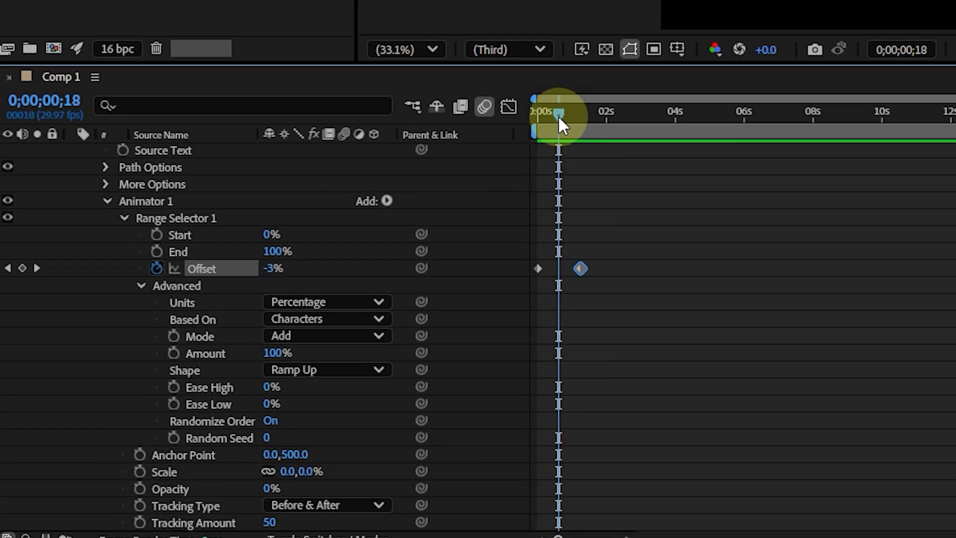
scroll(334, 240, up, 2)
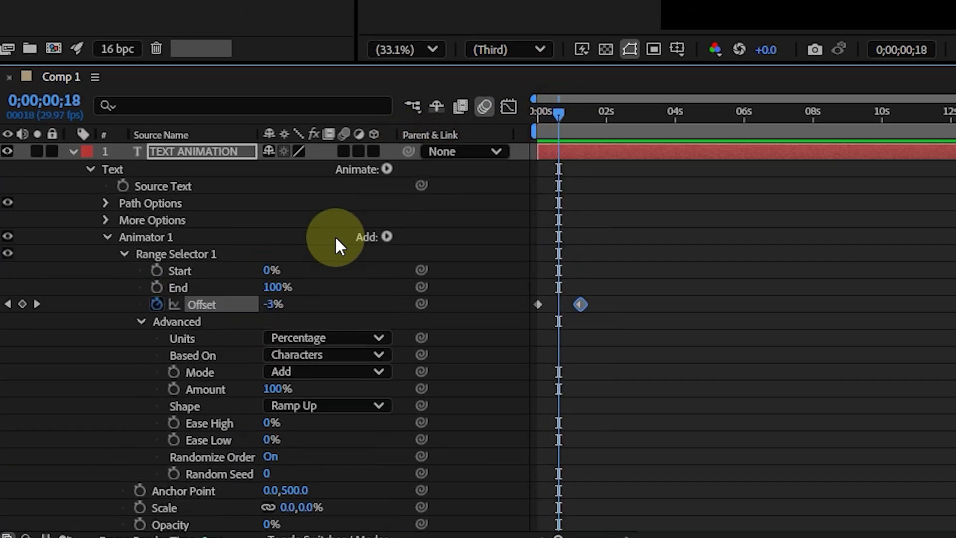
click(342, 152)
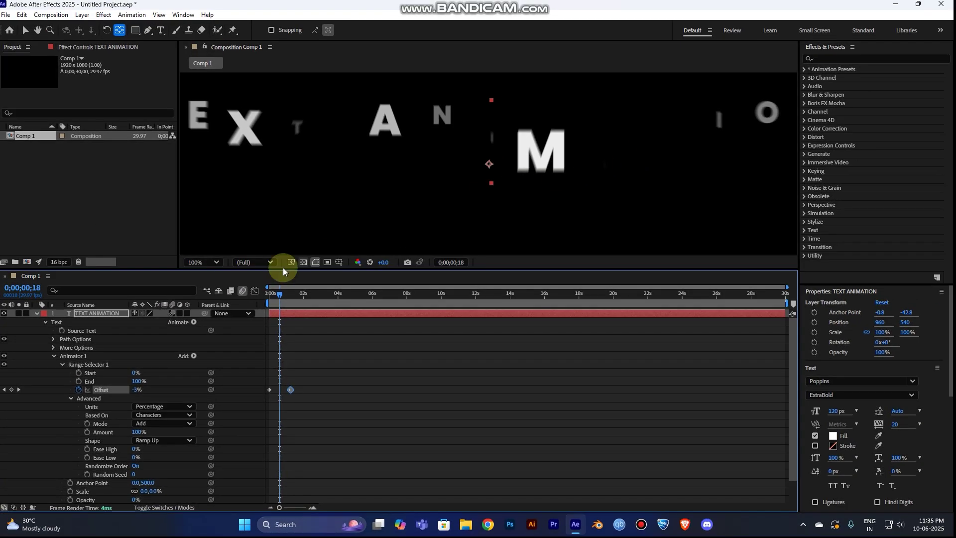
click(179, 310)
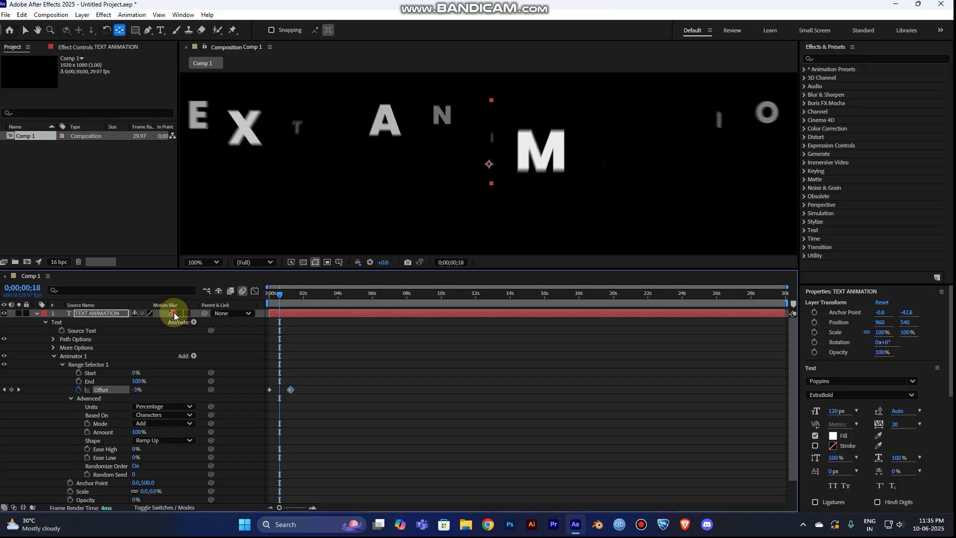
click(174, 314)
Preview the blurred letter animation from 0s, then stop back at frame zero
scroll(381, 207, down, 2)
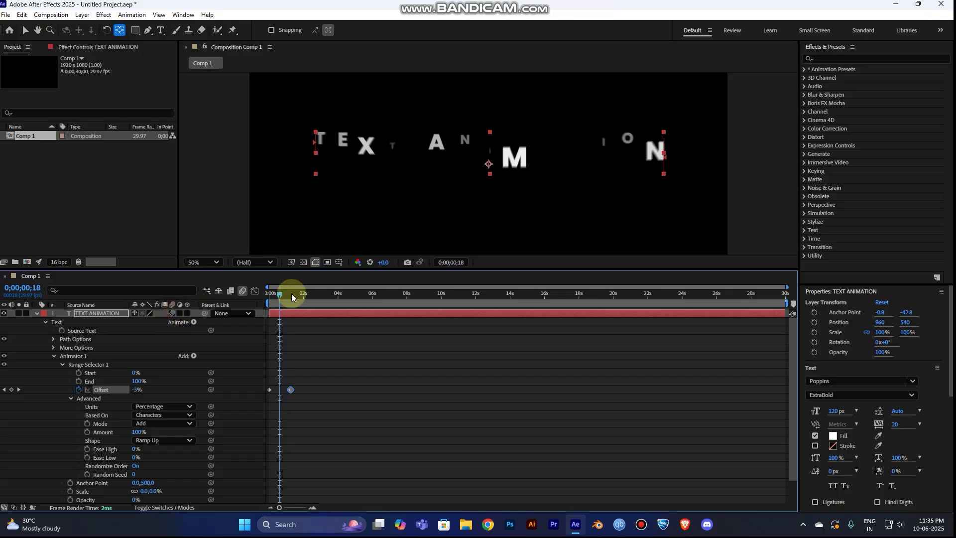
click(271, 297)
key(space)
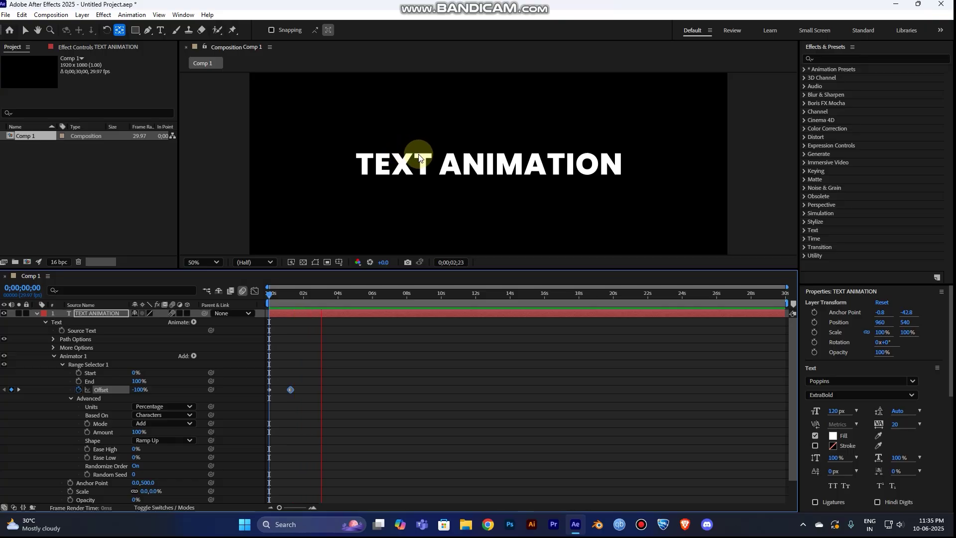
click(267, 294)
Trim the work area to the first 2 seconds, preview it, and collapse Animator 1
scroll(378, 184, down, 2)
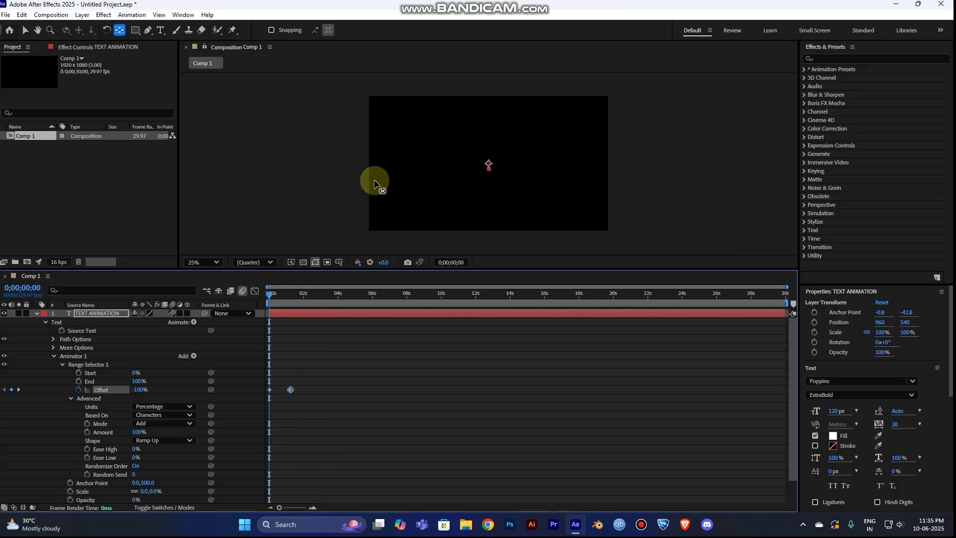
drag(785, 300, 302, 356)
key(space)
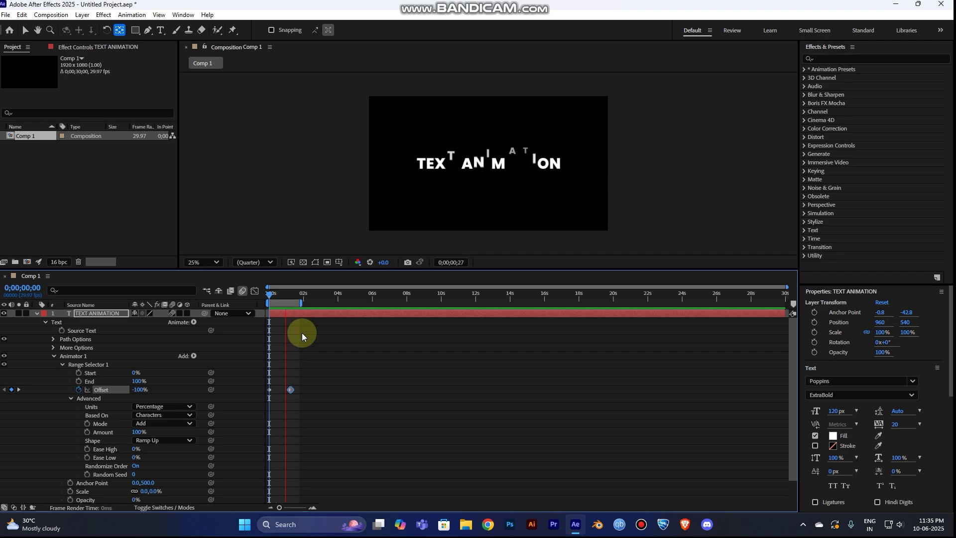
click(54, 355)
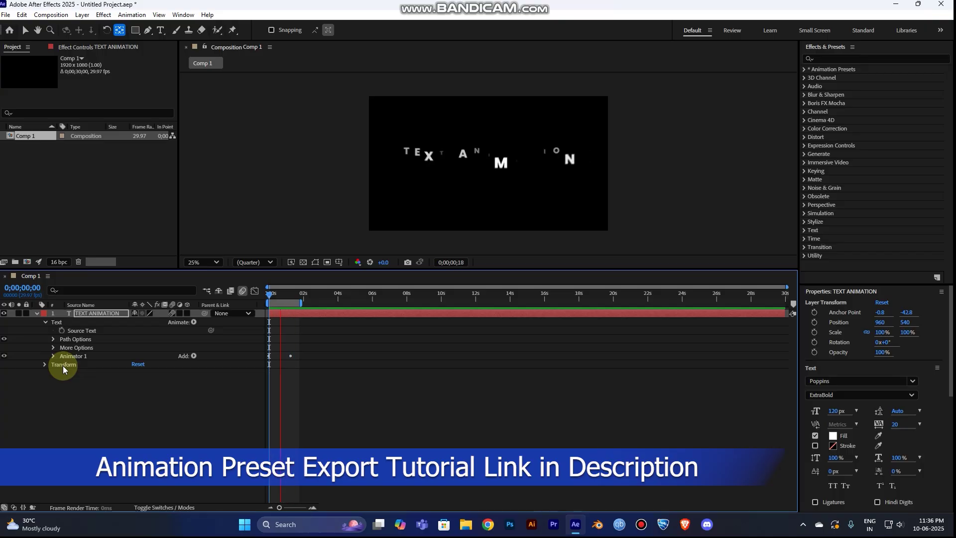
click(89, 355)
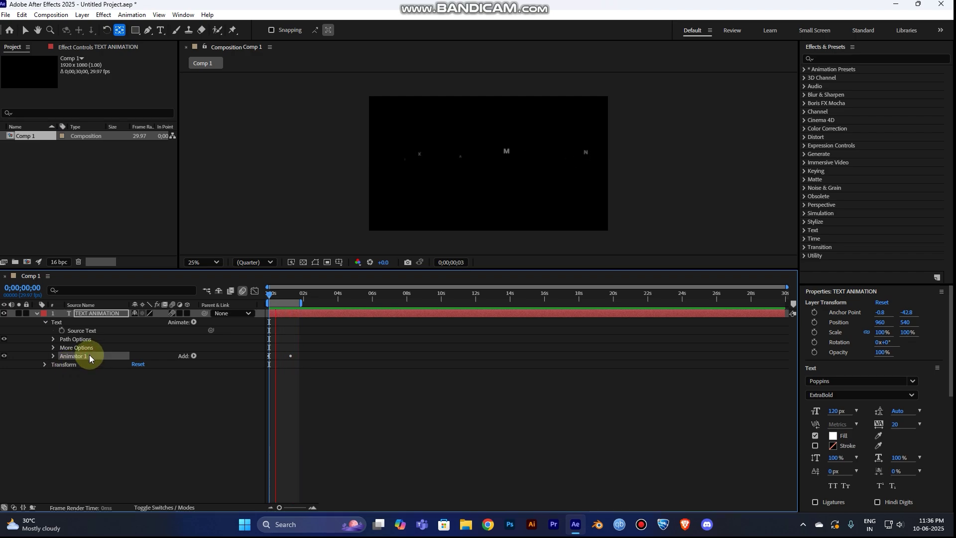
Delete Animator 1 from the title layer and search Effects & Presets for 'jumpin'
click(267, 298)
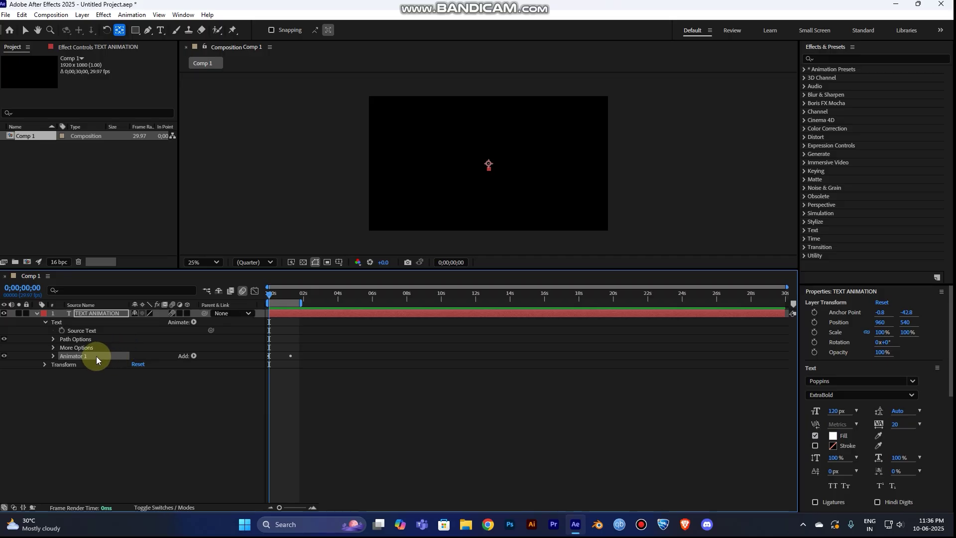
key(Delete)
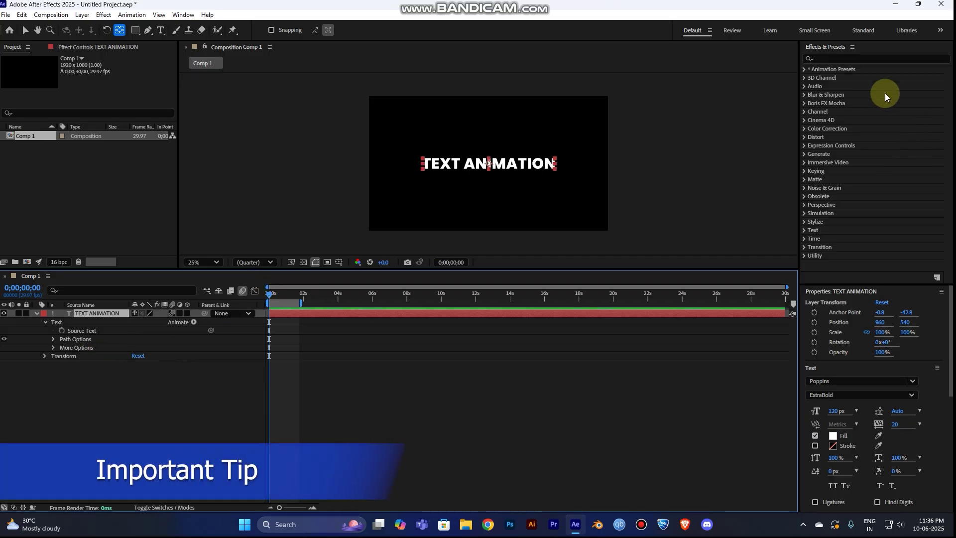
click(840, 58)
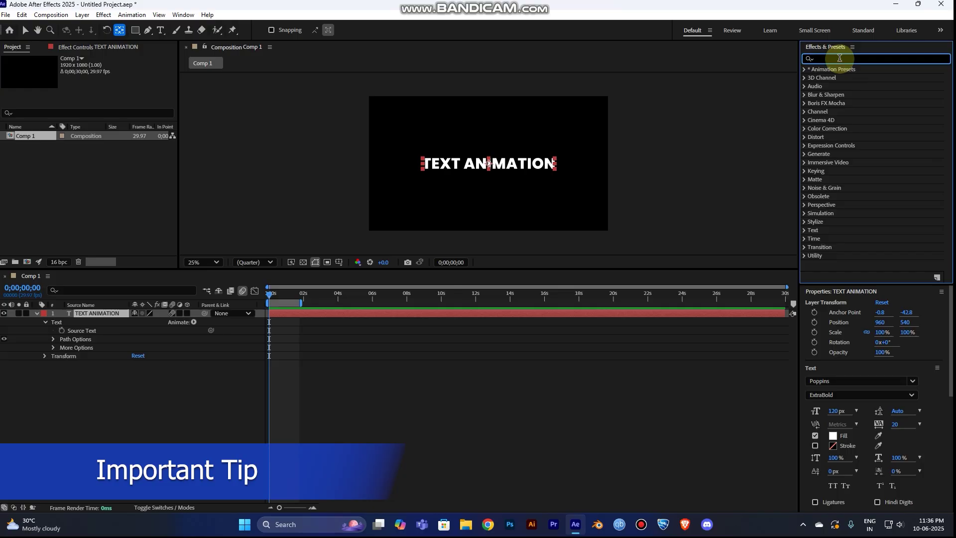
text(jumpin)
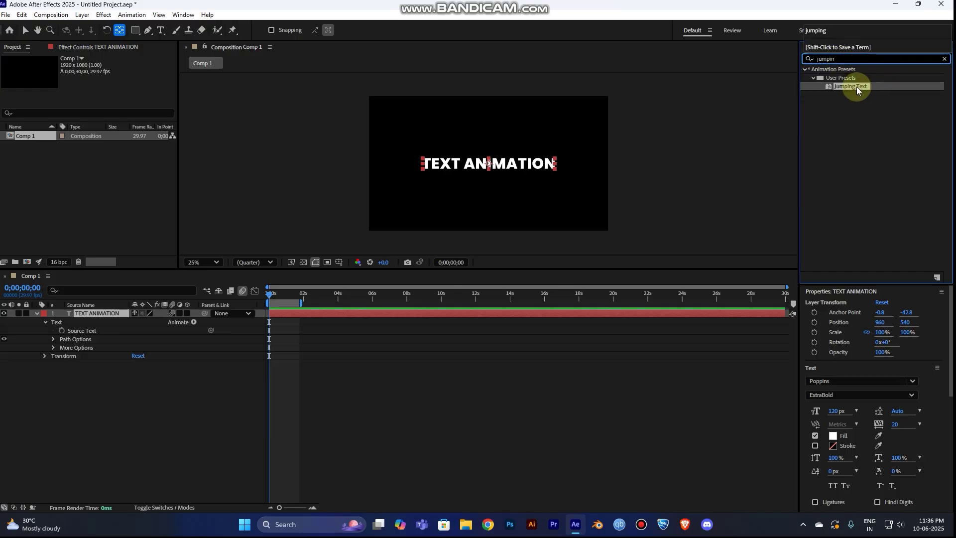
Apply the Jumping Text preset to the TEXT ANIMATION layer, extend the work area to 6s, and preview
drag(856, 86, 401, 312)
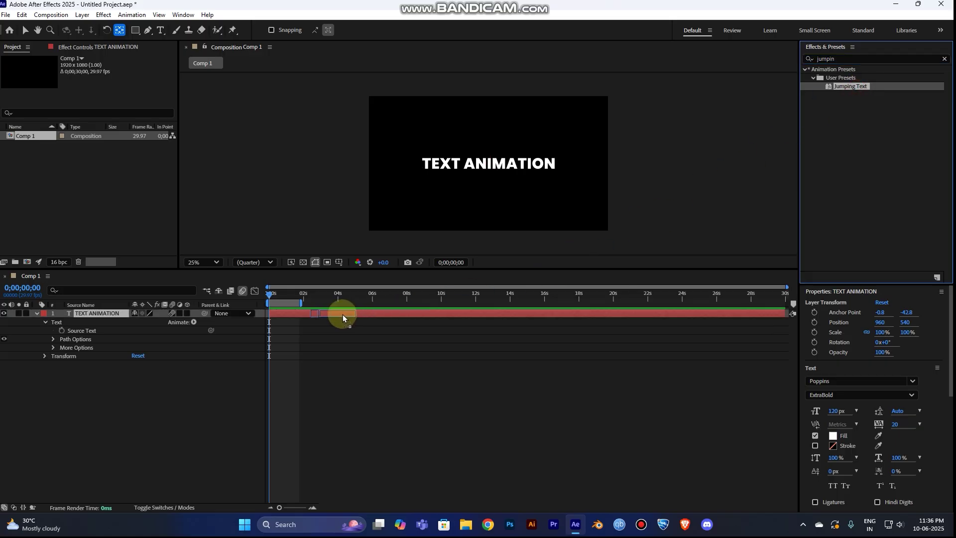
drag(343, 318, 342, 314)
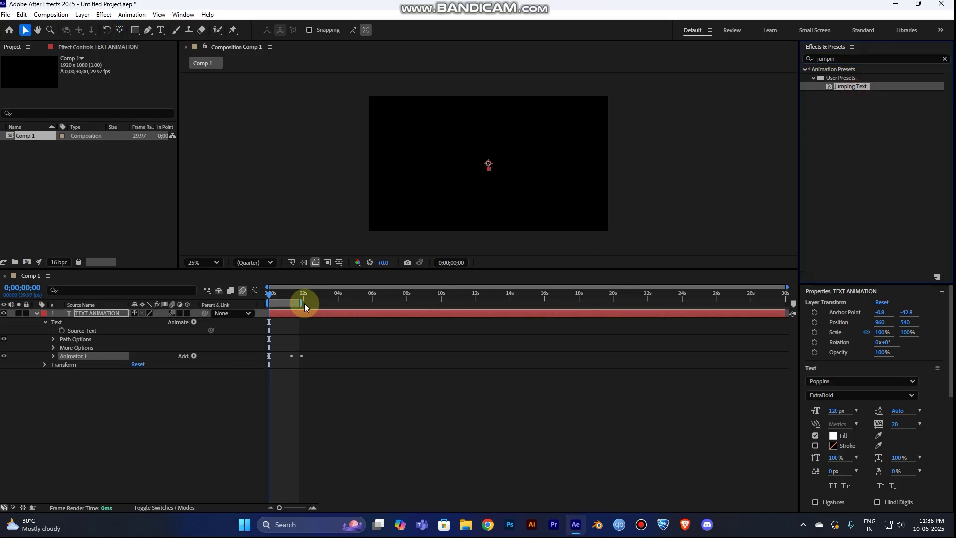
drag(304, 306, 365, 307)
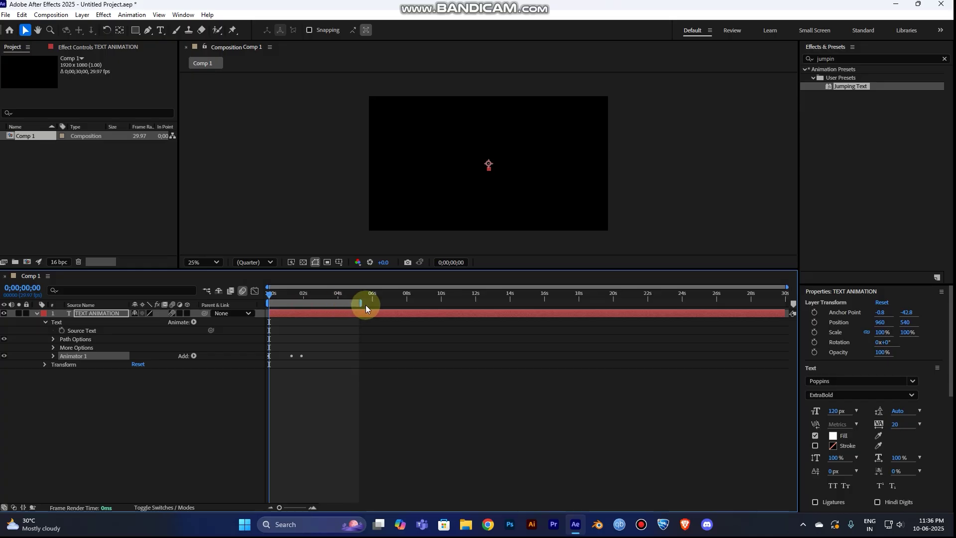
key(space)
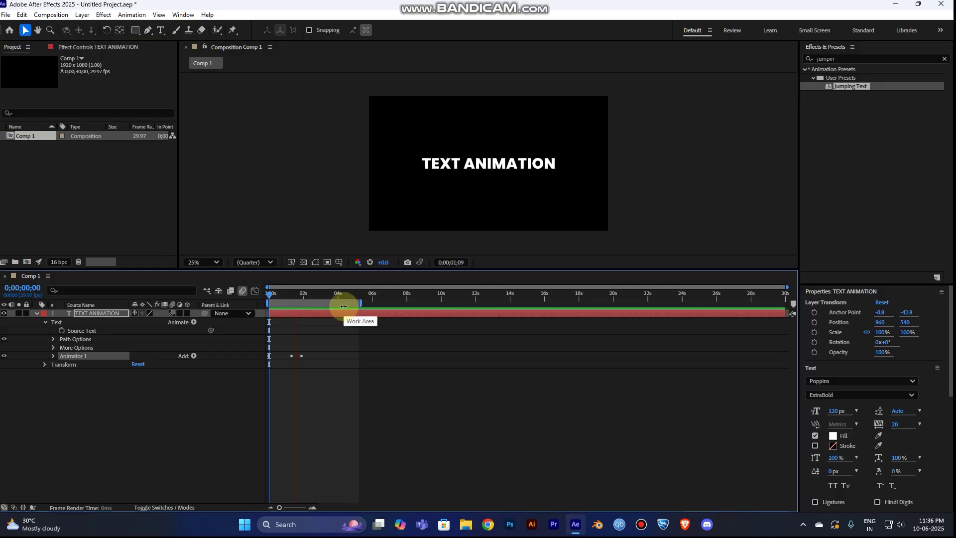